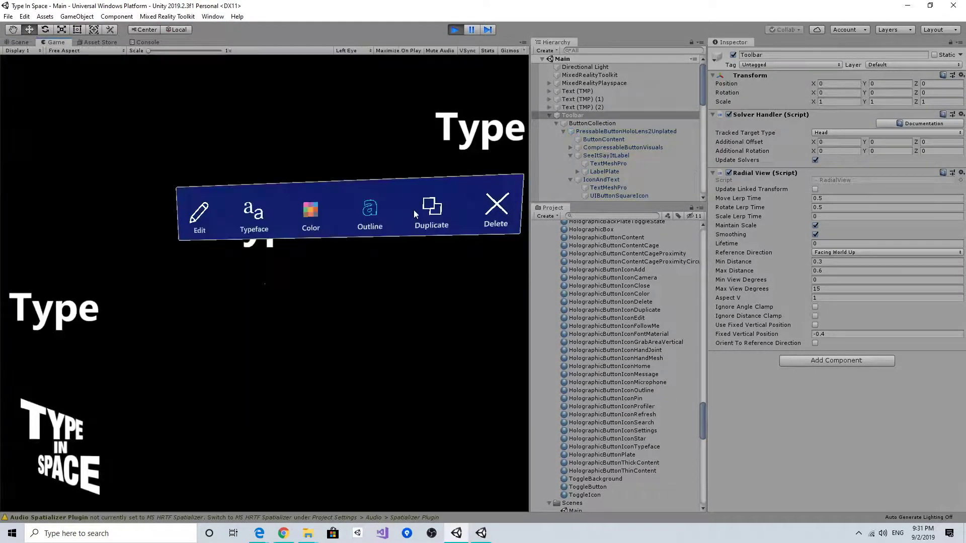
Look around in the running scene and bring the simulated hand to the toolbar's buttons to test its following behaviour.
right_click_drag(270, 279, 261, 297)
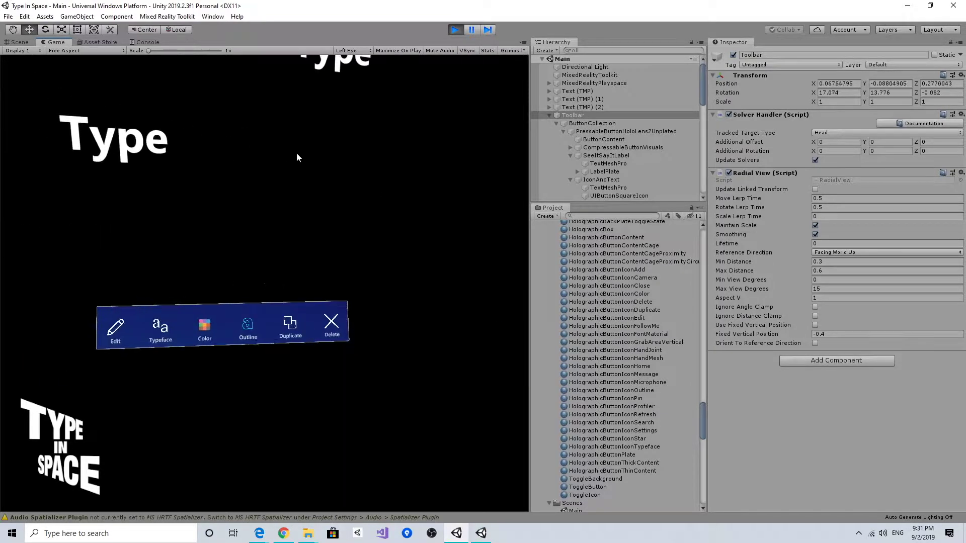
key("space")
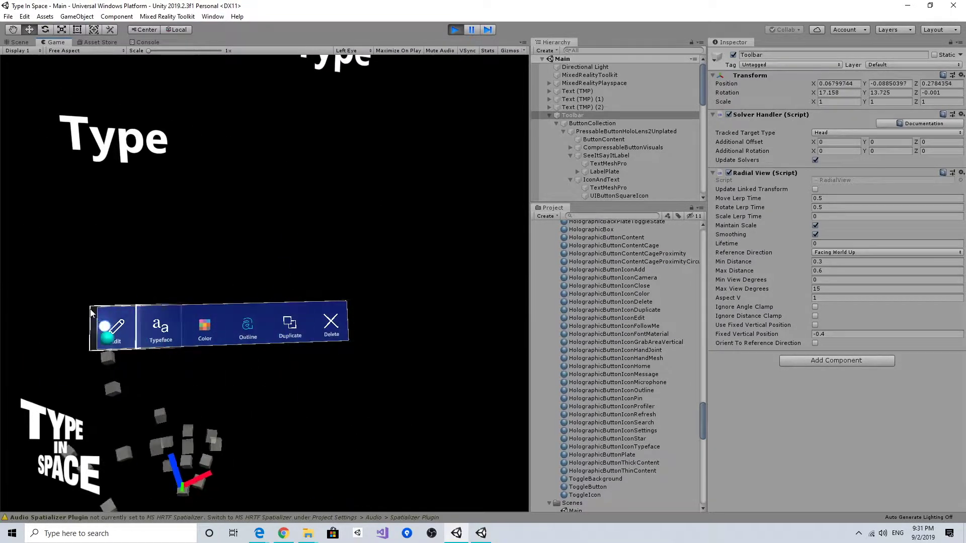
left_click(235, 310)
right_click_drag(234, 310, 352, 61)
key("space")
right_click_drag(265, 154, 278, 138)
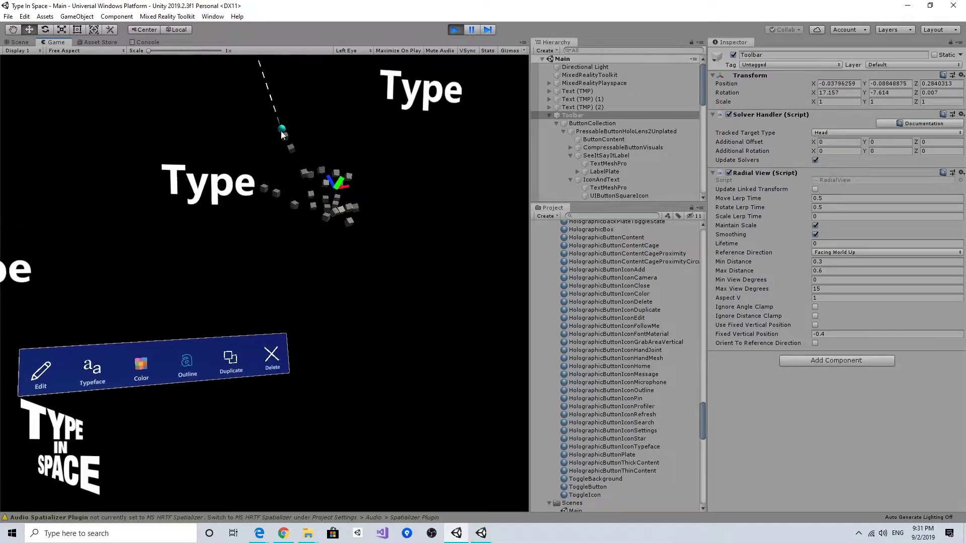
Aim the simulated hand's ray at the Type text while turning the camera, and end play mode.
right_click_drag(304, 176, 324, 200)
left_click_drag(324, 197, 302, 196)
right_click_drag(302, 196, 269, 167)
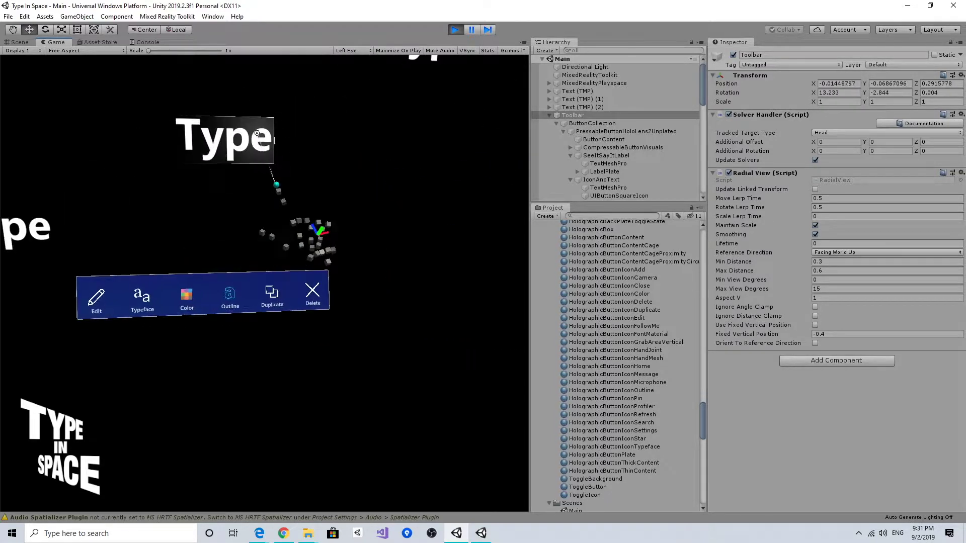
left_click_drag(269, 167, 280, 177)
right_click_drag(297, 213, 376, 236)
right_click_drag(297, 182, 397, 194)
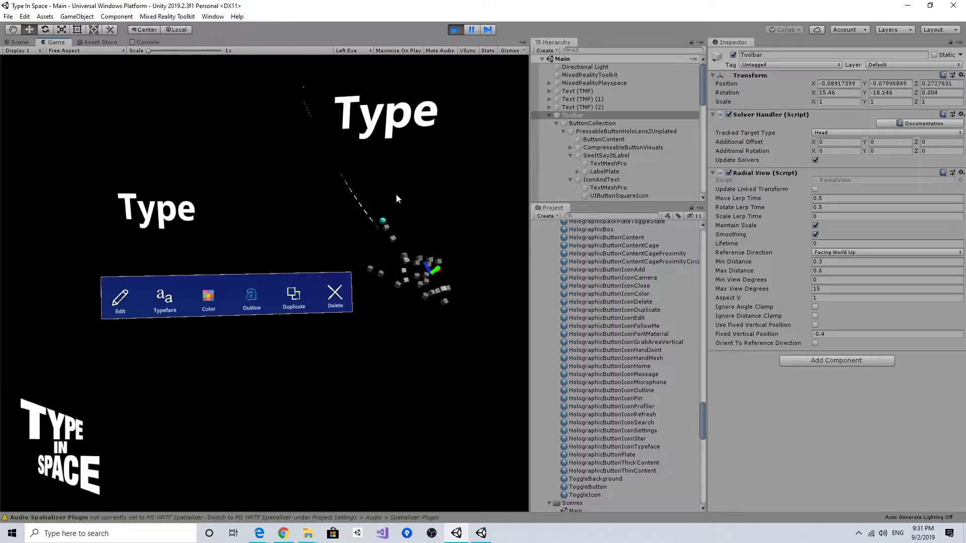
left_click(454, 29)
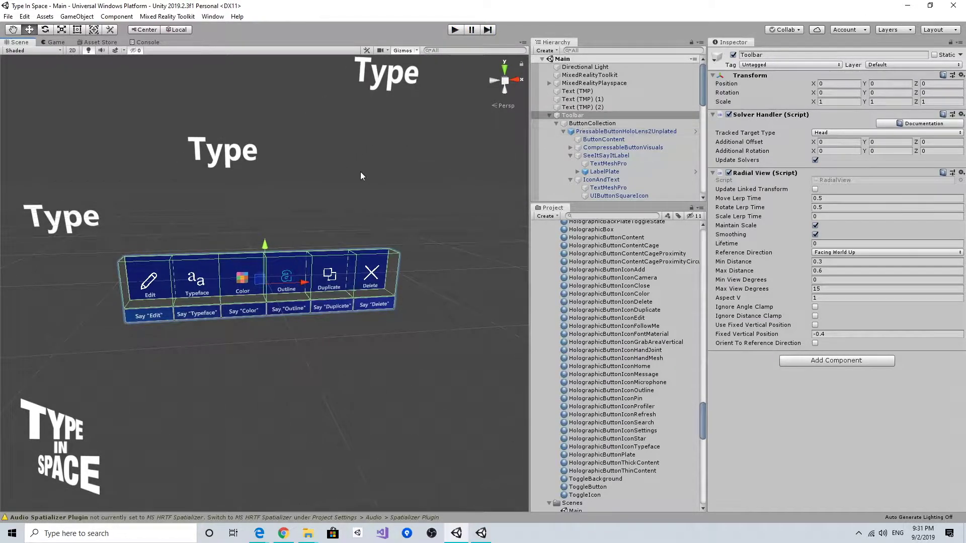
Examine the Toolbar object and its row of buttons in the scene from several angles.
mouse_move(322, 173)
left_mouse_down("alt")
mouse_move(364, 146)
mouse_move(323, 171)
mouse_move(262, 173)
mouse_move(324, 166)
left_mouse_up("alt")
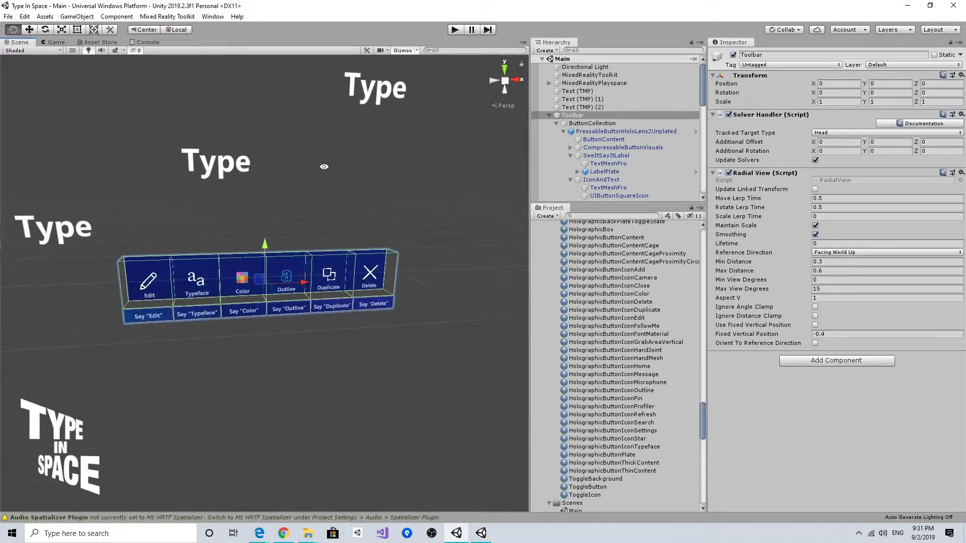
right_click_drag(324, 167, 342, 192)
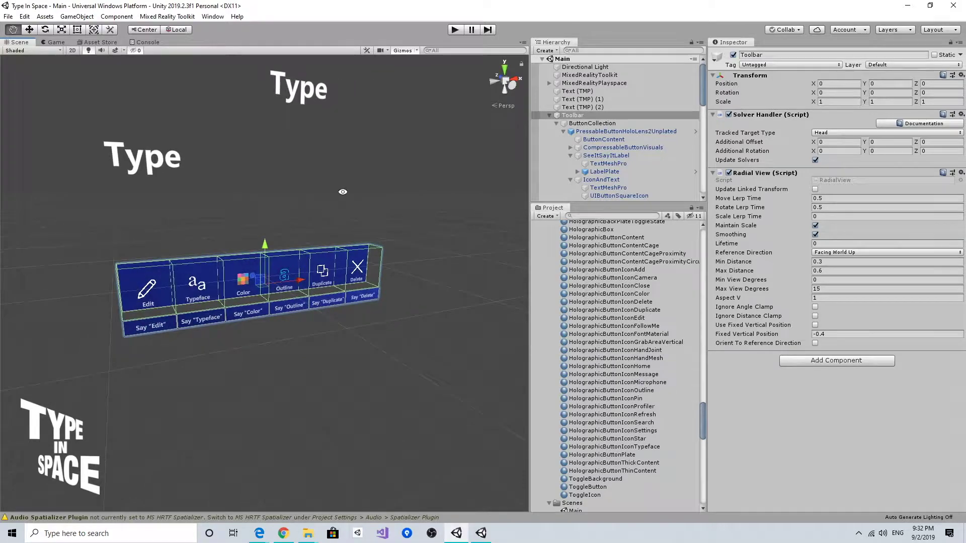
left_click(585, 117)
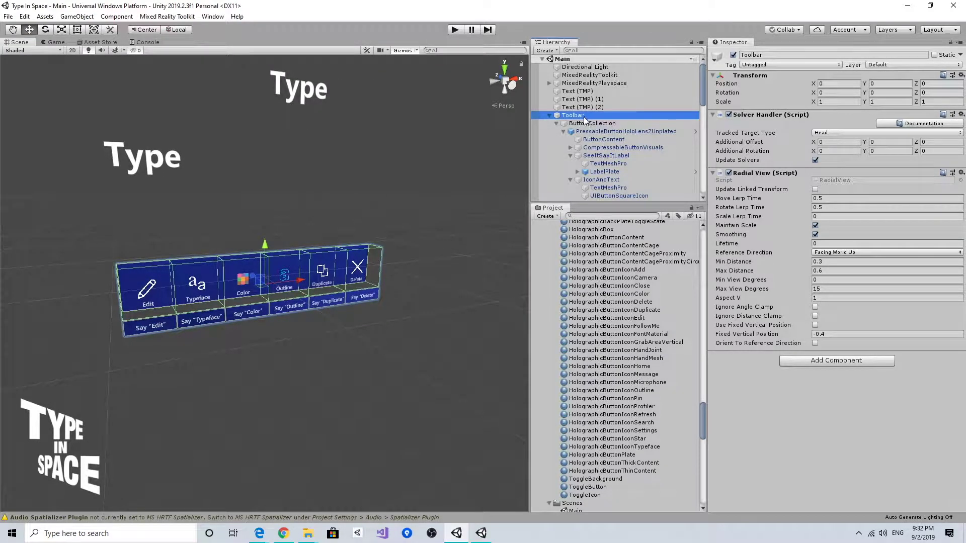
left_click(582, 124)
left_click(578, 116)
right_click_drag(314, 195, 290, 197)
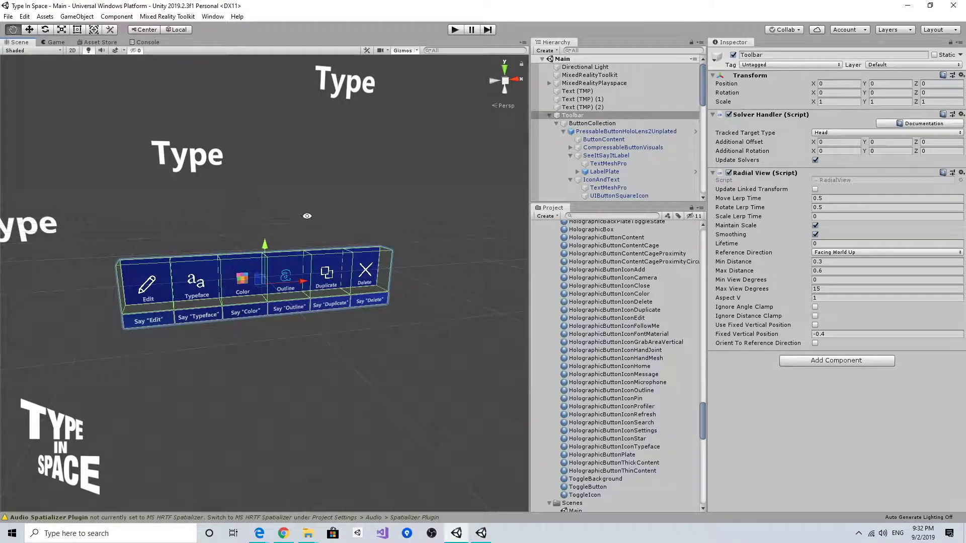
right_click_drag(394, 218, 337, 196)
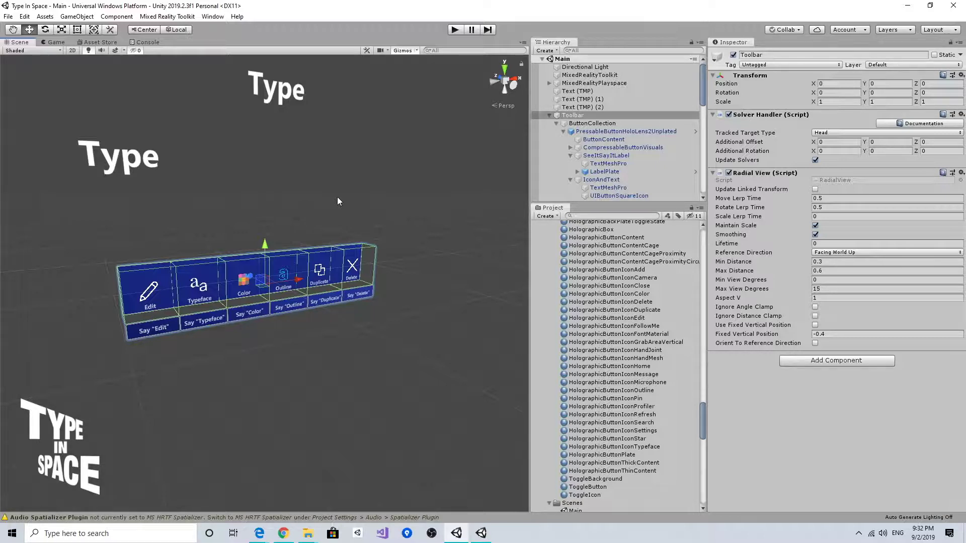
mouse_move(365, 204)
left_mouse_down("alt")
mouse_move(276, 203)
mouse_move(356, 203)
left_mouse_up("alt")
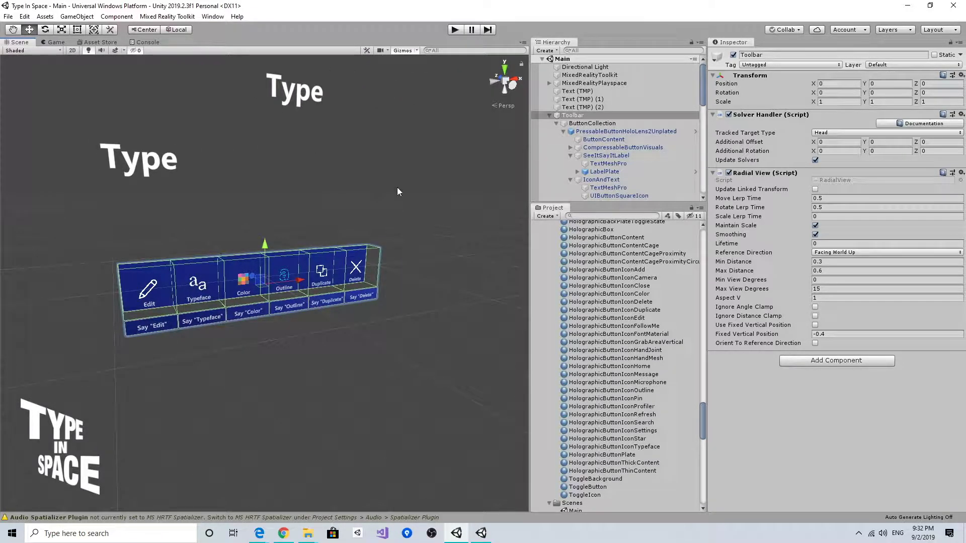
Collapse ButtonCollection in the hierarchy and check the BackPlate object beneath the Toolbar.
key("q")
left_click(556, 123)
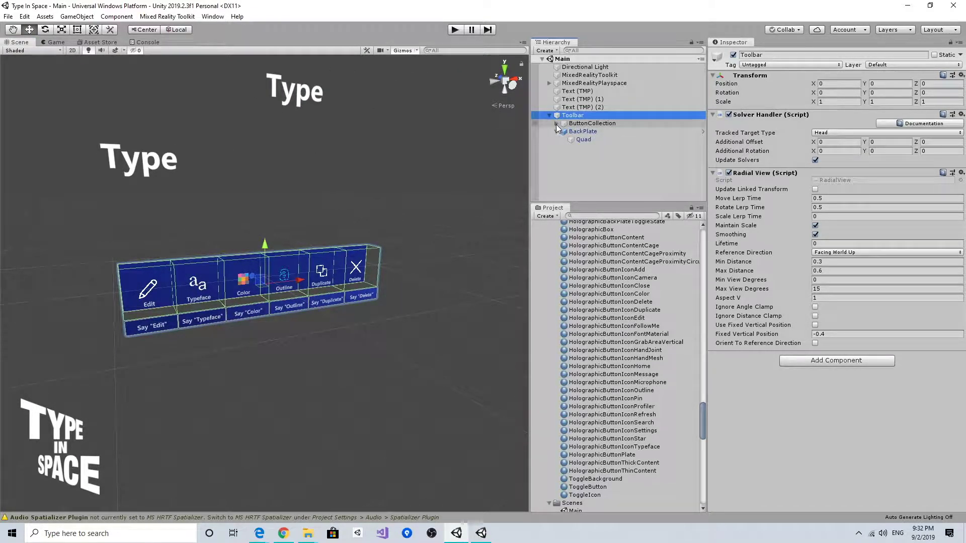
left_click_drag(388, 228, 306, 231, "alt")
left_click(595, 132)
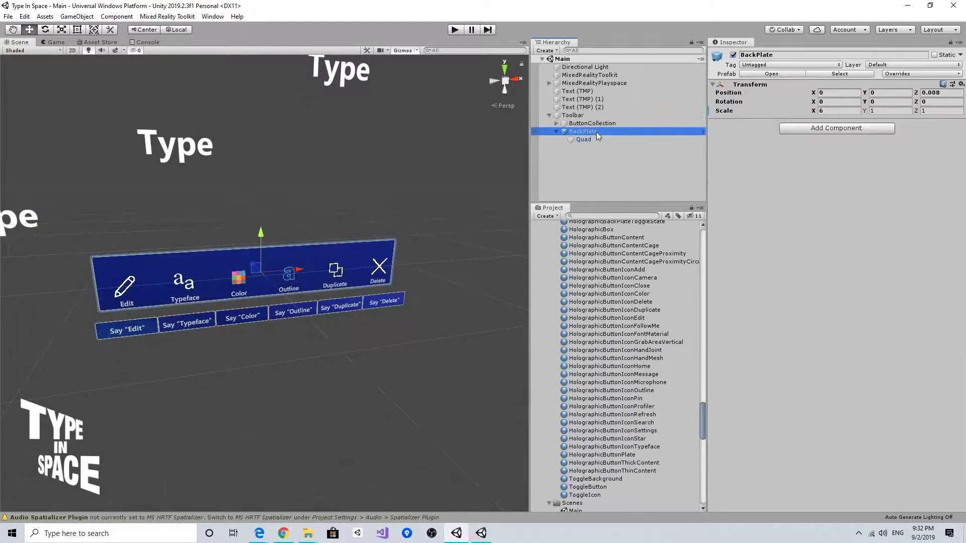
left_click(577, 116)
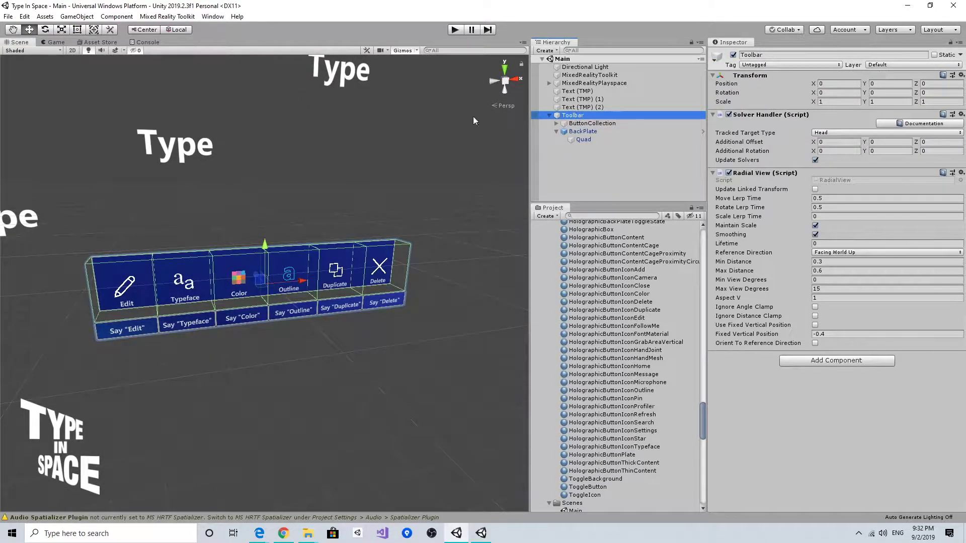
Show the toolbar close up in the 2D scene view and inspect its BackPlate and child Quad.
left_click(73, 51)
scroll(236, 213, "up", 5)
middle_click_drag(253, 197, 253, 227)
left_click(606, 130)
left_click(596, 138)
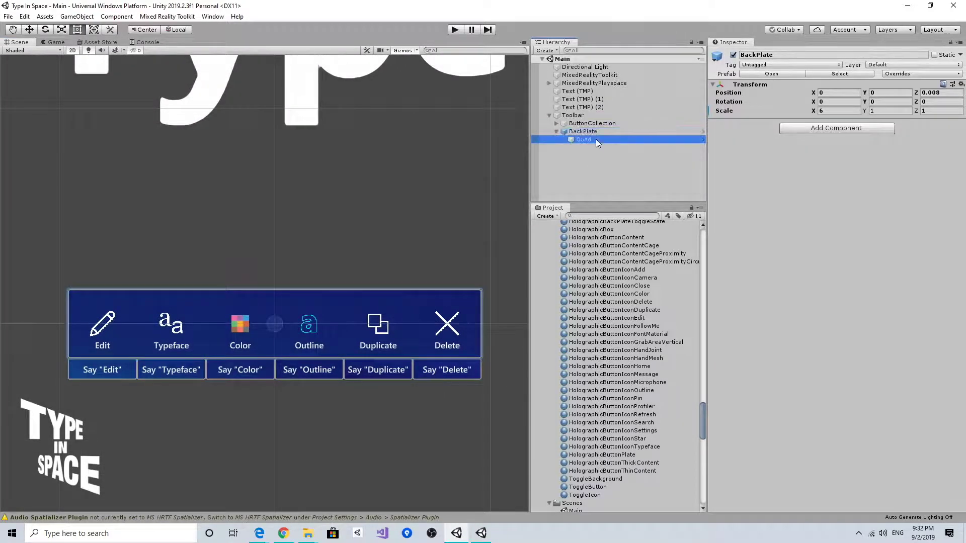
left_click(595, 131)
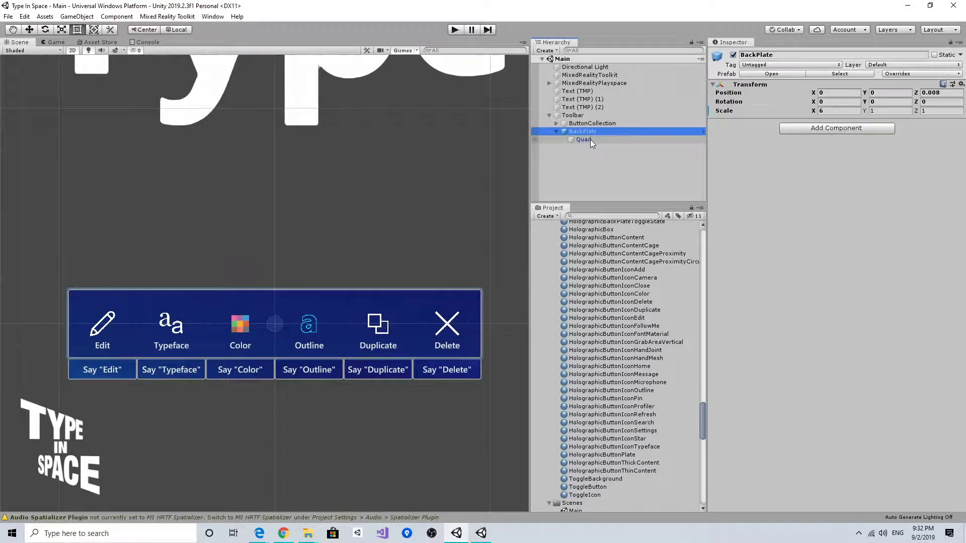
left_click(590, 140)
left_click(590, 133)
key("e")
Enlarge the BackPlate's Quad uniformly to a scale of about 0.051 × 0.051 × 0.016.
left_click(583, 140)
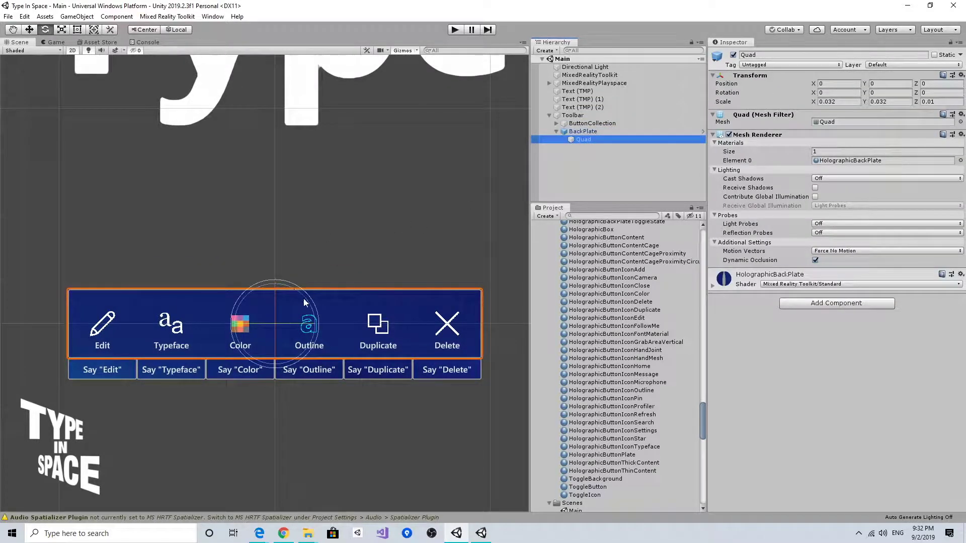
key("r")
left_click_drag(276, 325, 297, 317)
scroll(298, 317, "down", 5)
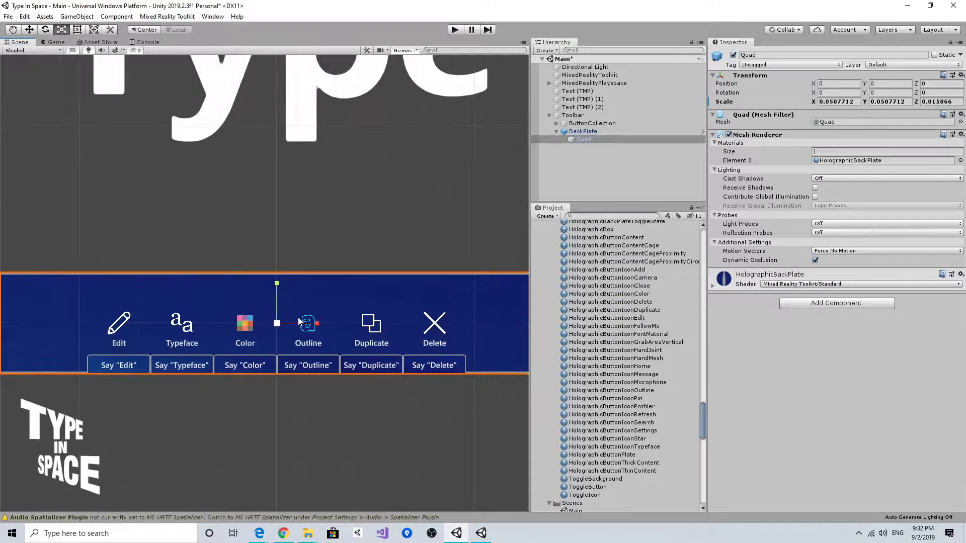
scroll(299, 321, "up", 1)
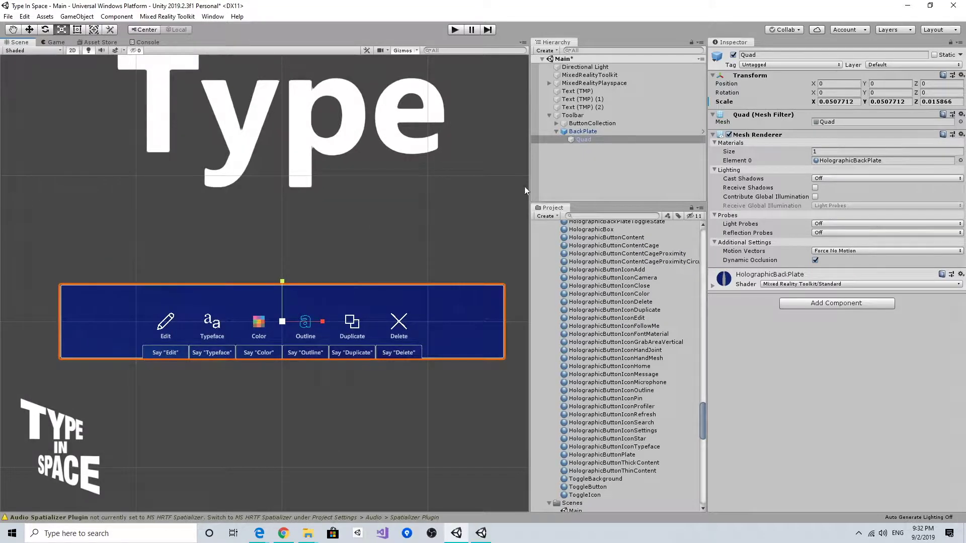
Narrow the Quad toward the width of the button row, to an X scale of about 0.0343.
left_click(584, 123)
key("f")
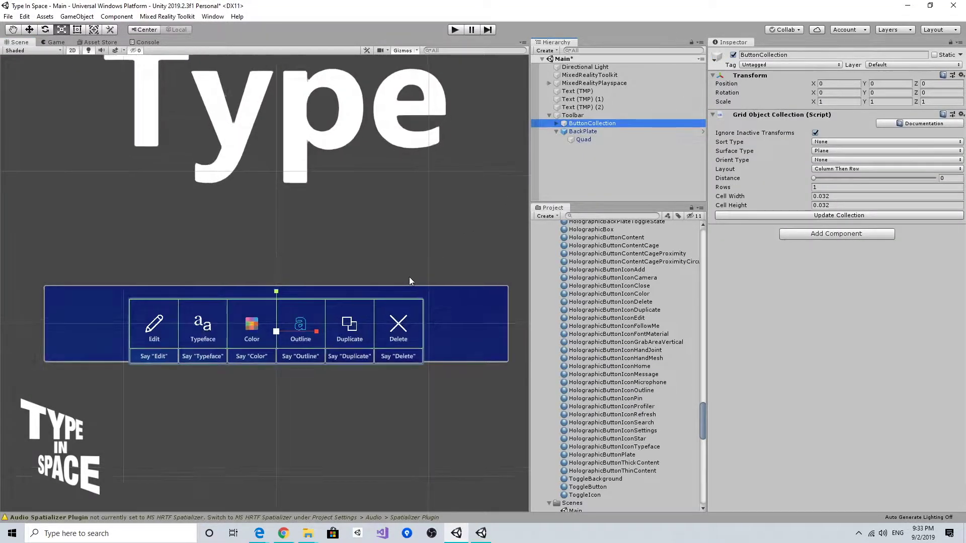
left_click(584, 131)
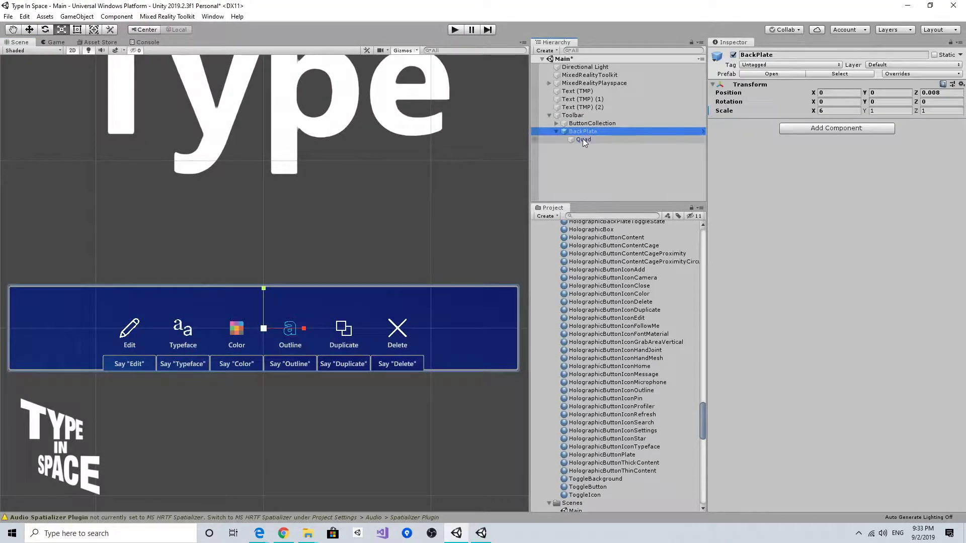
left_click(582, 139)
left_click_drag(306, 331, 292, 334)
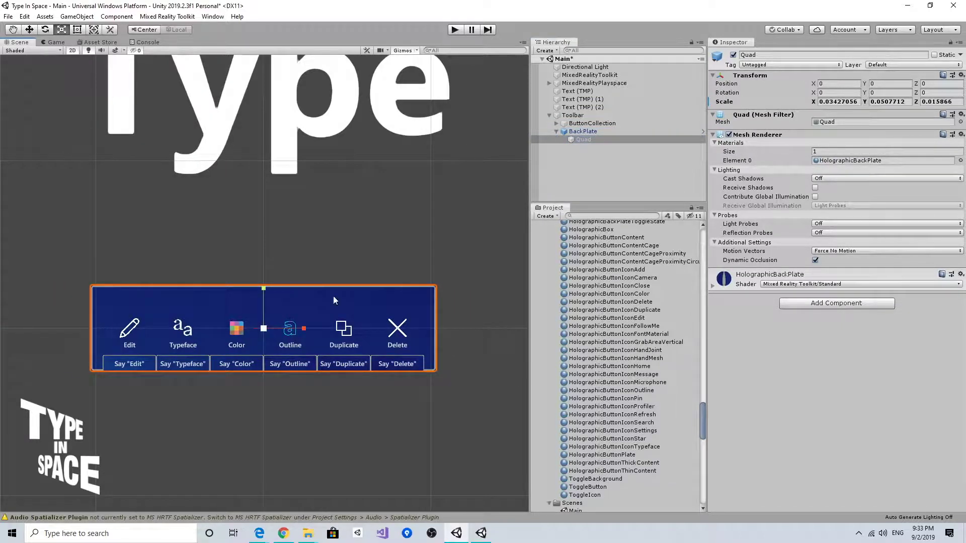
Compare the Quad with ButtonCollection's outline and fine-tune its side margins to an X scale of about 0.0347.
left_click(603, 124)
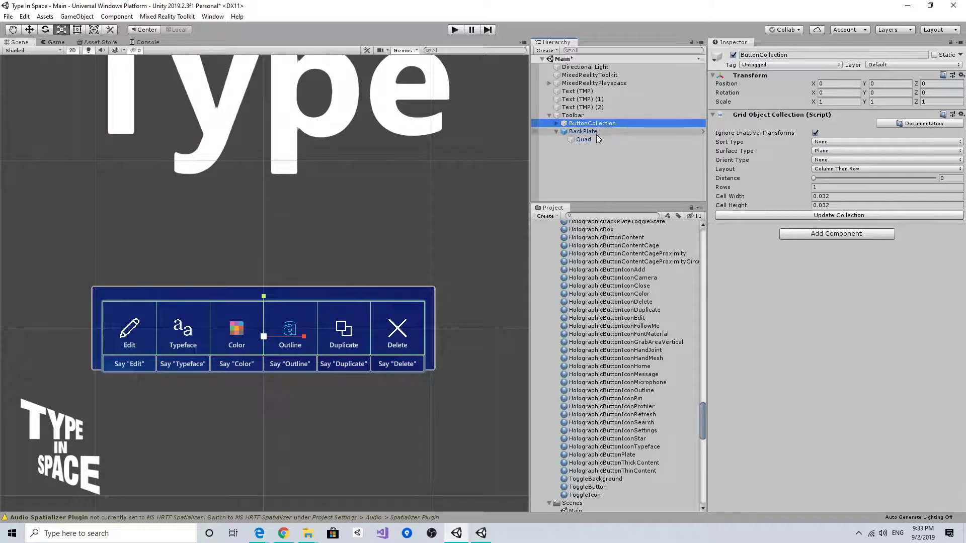
left_click(593, 134)
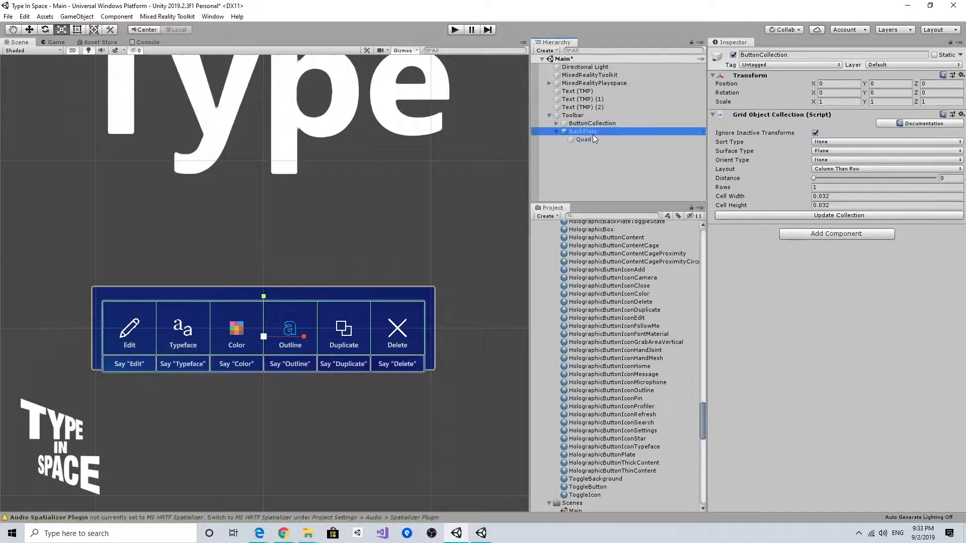
left_click(599, 124)
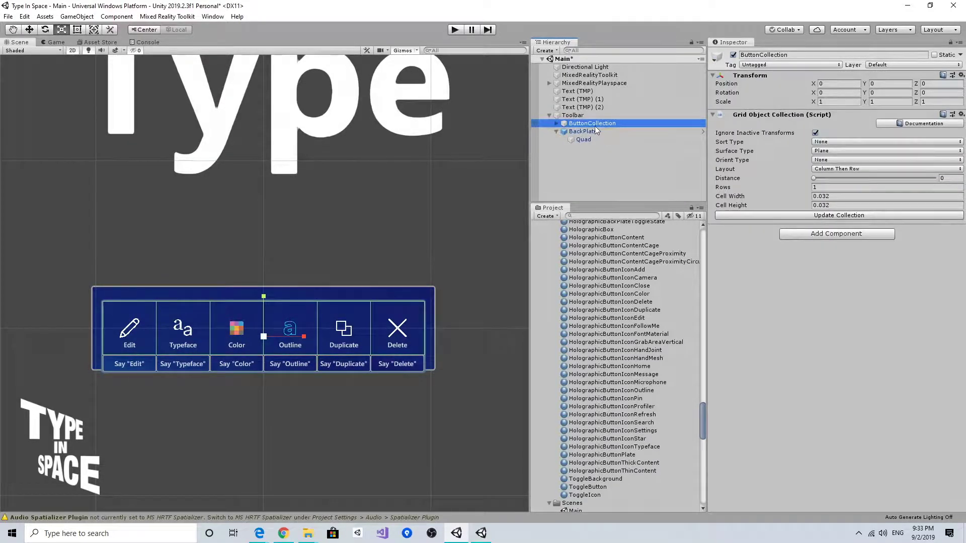
left_click(582, 138)
left_click_drag(306, 323, 306, 327)
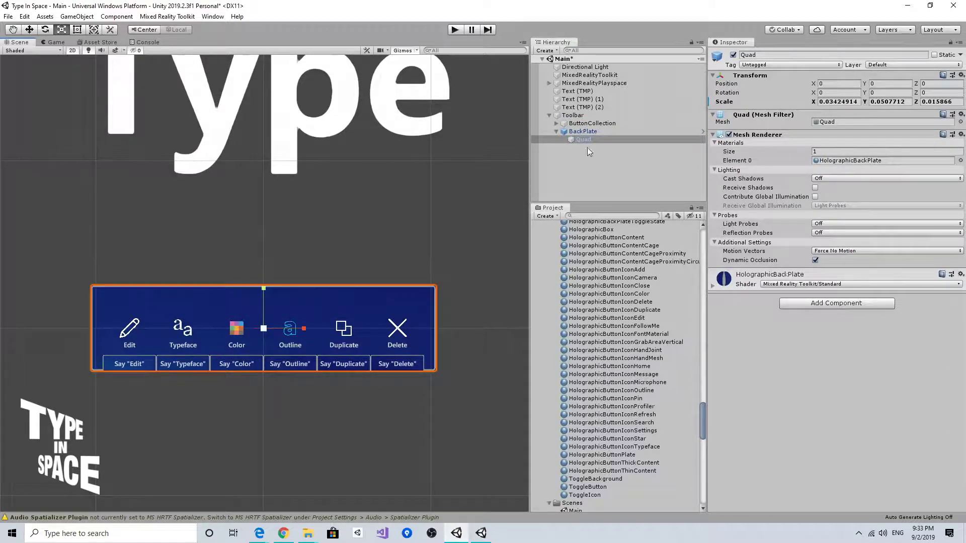
left_click(618, 123)
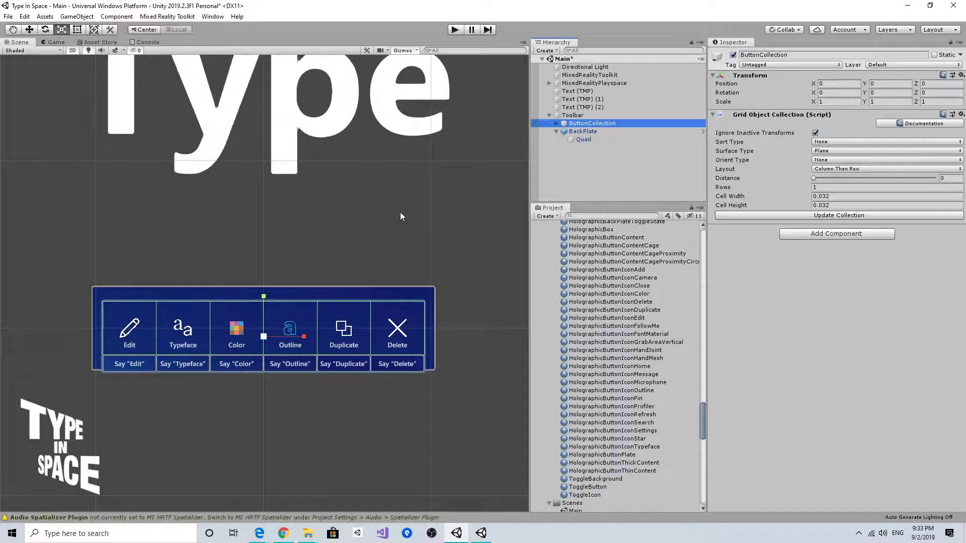
left_click(582, 132)
left_click(582, 139)
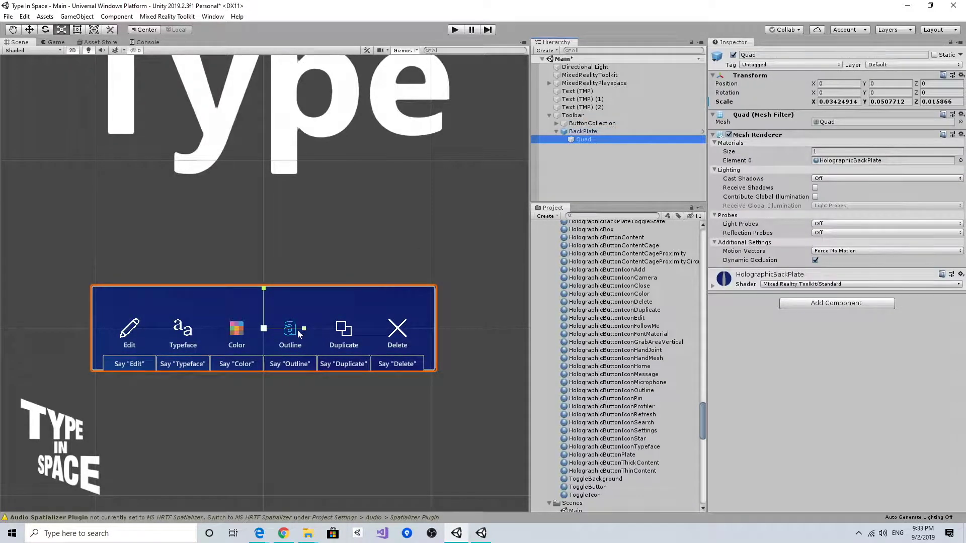
left_click_drag(297, 330, 301, 330)
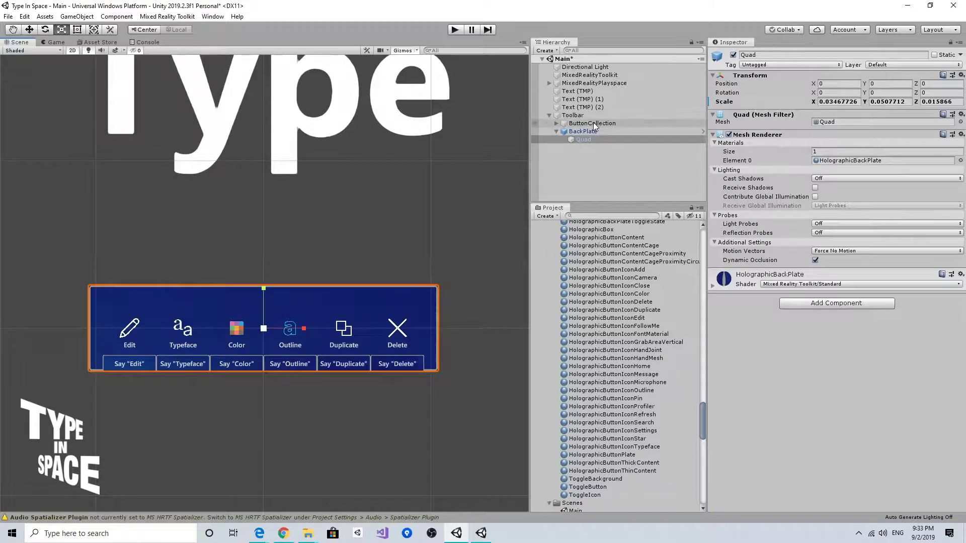
Return the scene to the 3D perspective view and check the resized back plate in a short play-mode run.
left_click(593, 124)
left_click(73, 50)
left_click_drag(153, 198, 295, 151)
left_click_drag(173, 230, 362, 191, "alt")
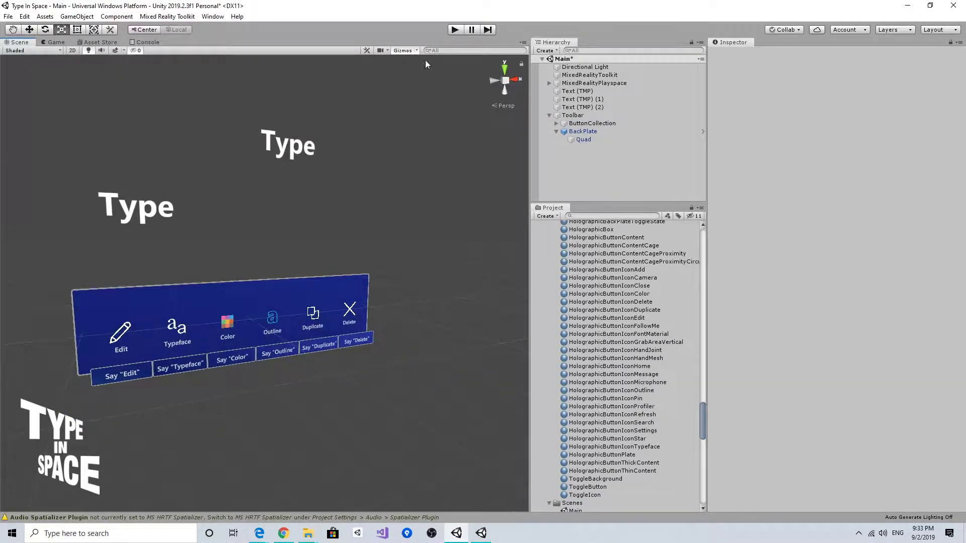
left_click(453, 29)
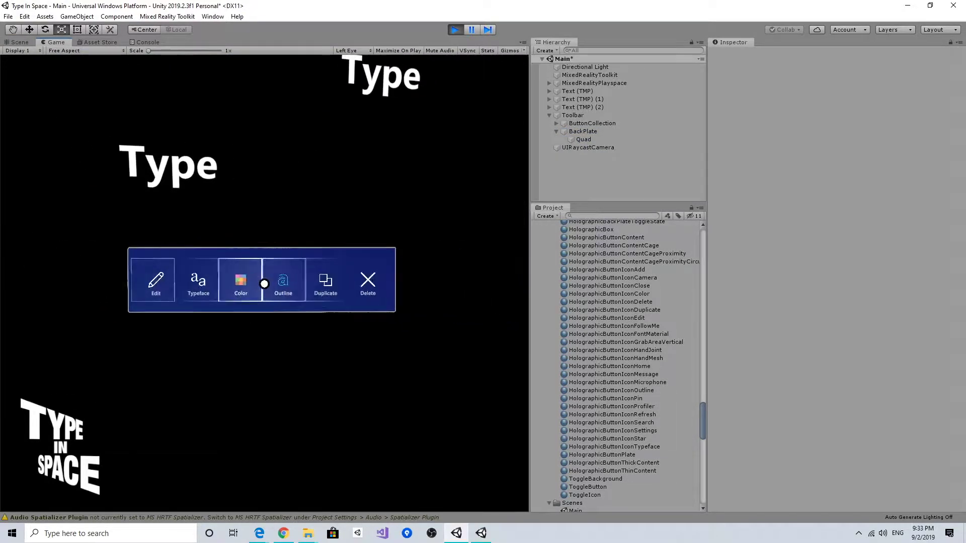
right_click_drag(264, 283, 256, 283)
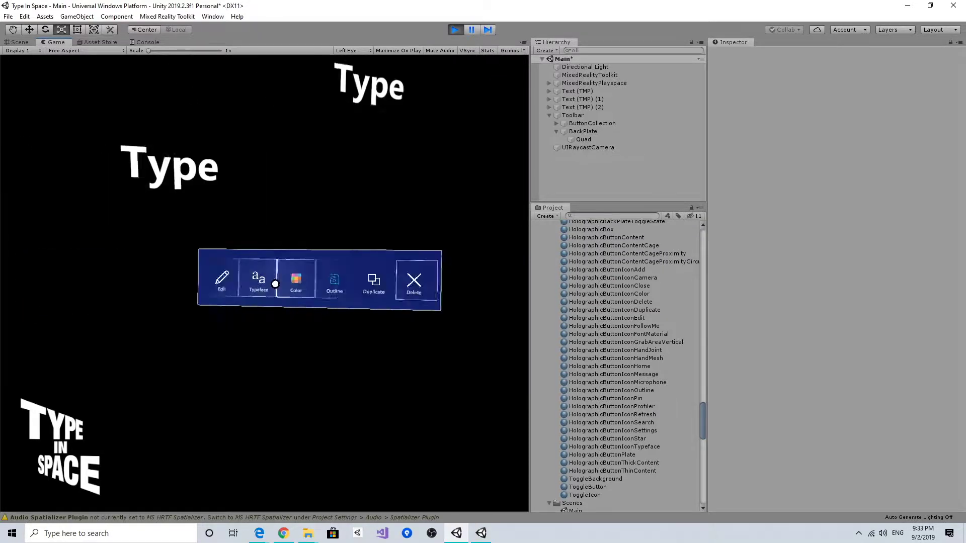
left_click(454, 29)
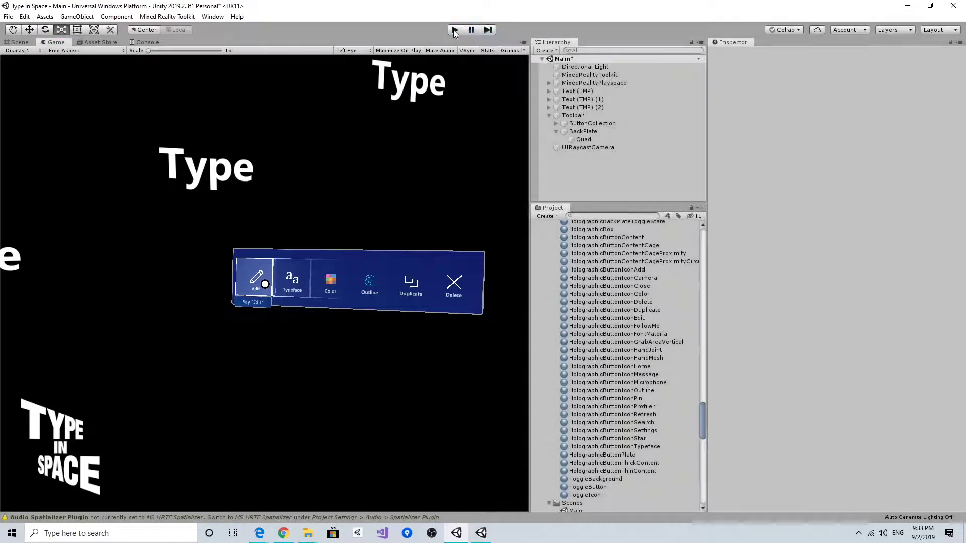
Enlarge the BackPlate's Quad around the buttons in the flat 2D view, to a scale of about 0.0364 in X and 0.0558 in Y.
left_click(584, 140)
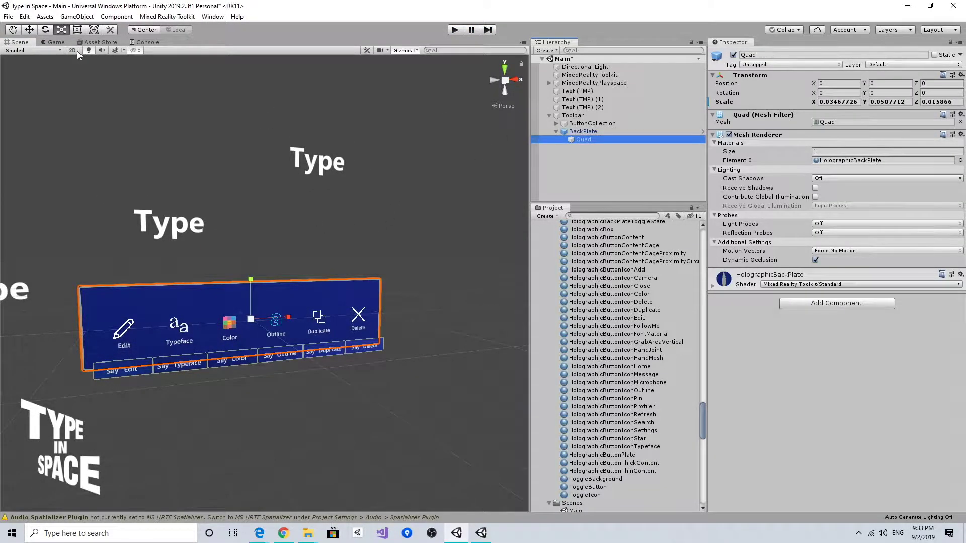
left_click(75, 50)
left_click_drag(305, 329, 308, 329)
left_click_drag(269, 291, 264, 283)
left_click(591, 123)
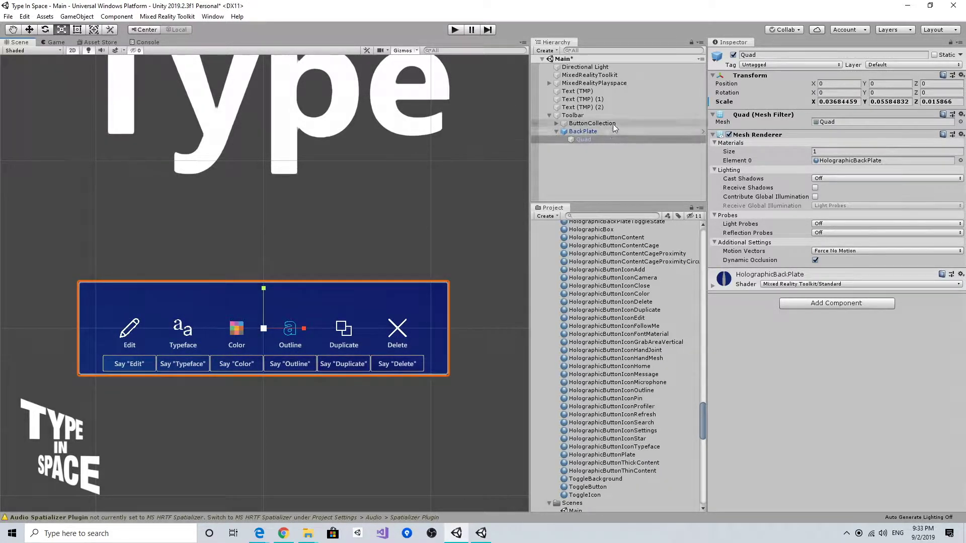
left_click(592, 141)
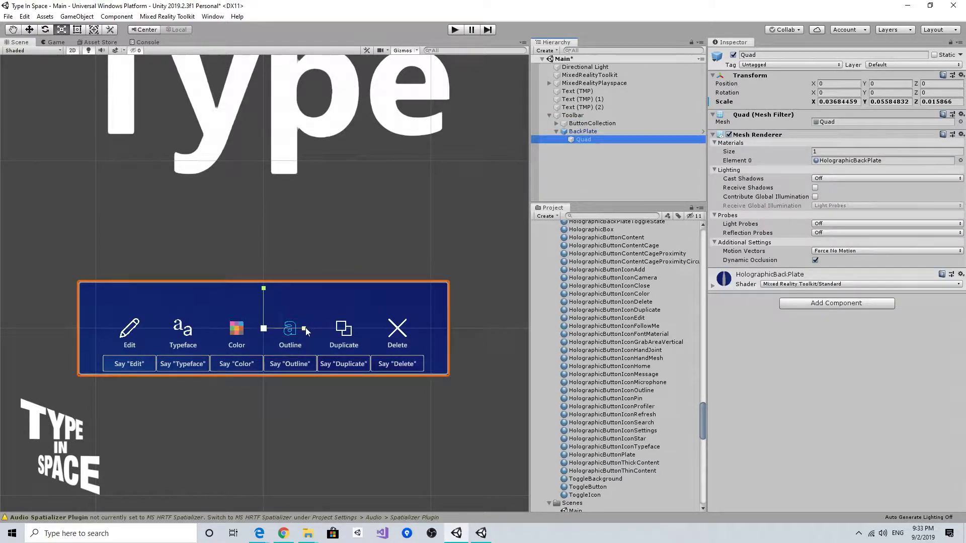
left_click_drag(306, 327, 305, 328)
Compare the BackPlate with its child Quad, and add a Box Collider component to the Quad.
left_click(621, 148)
left_click(615, 132)
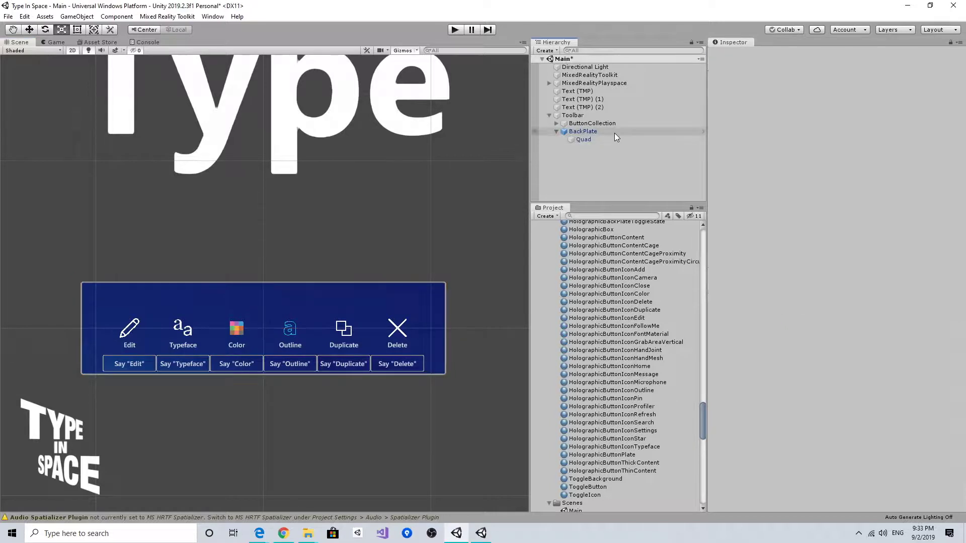
left_click(605, 139)
left_click(605, 131)
left_click(603, 139)
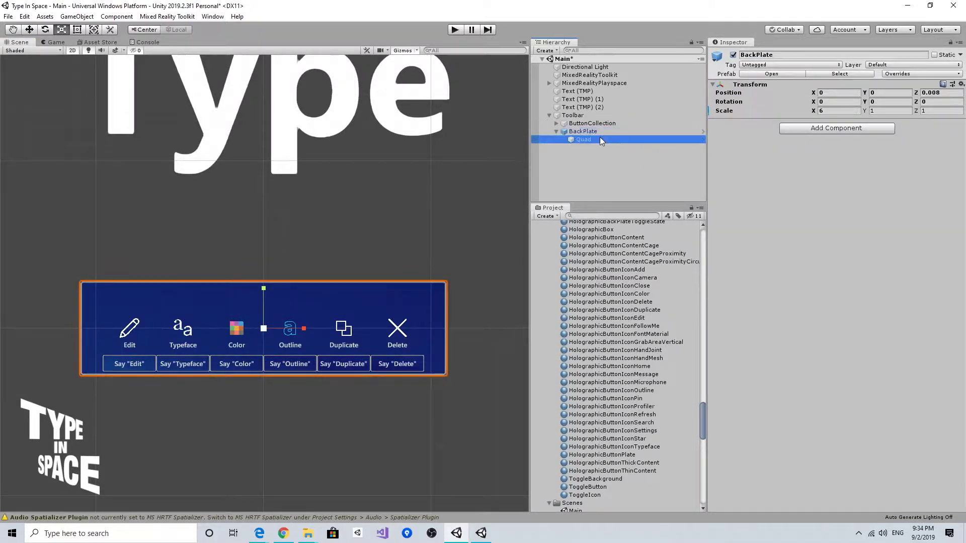
left_click(601, 132)
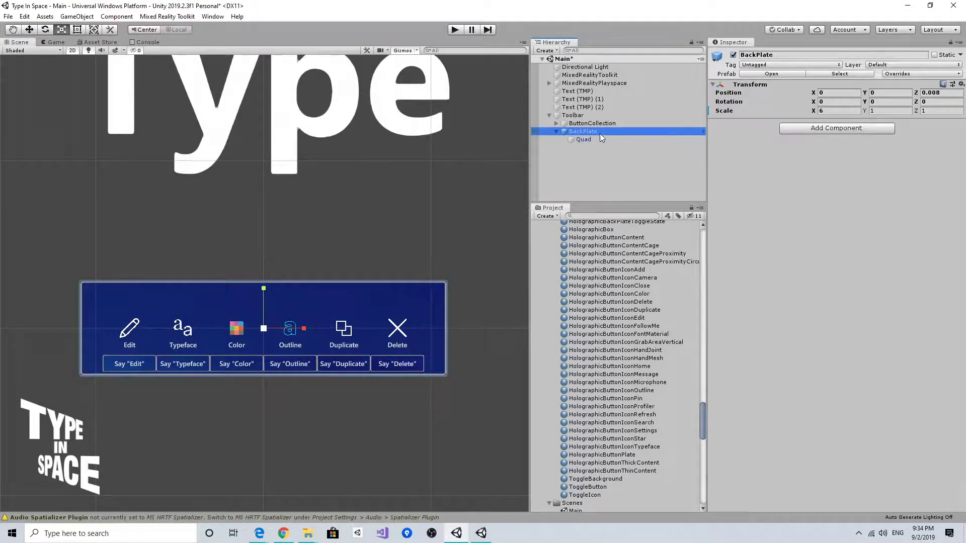
left_click(597, 138)
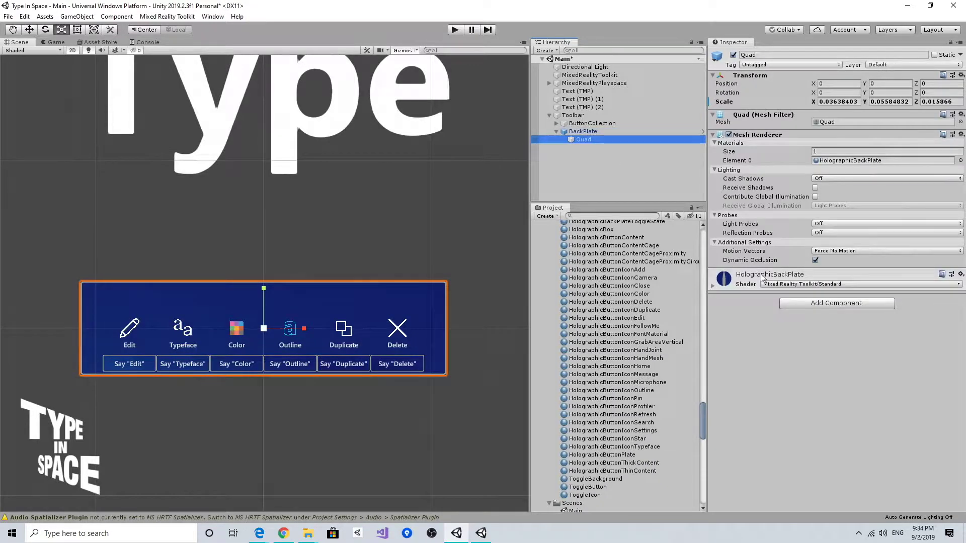
left_click(804, 304)
type("box")
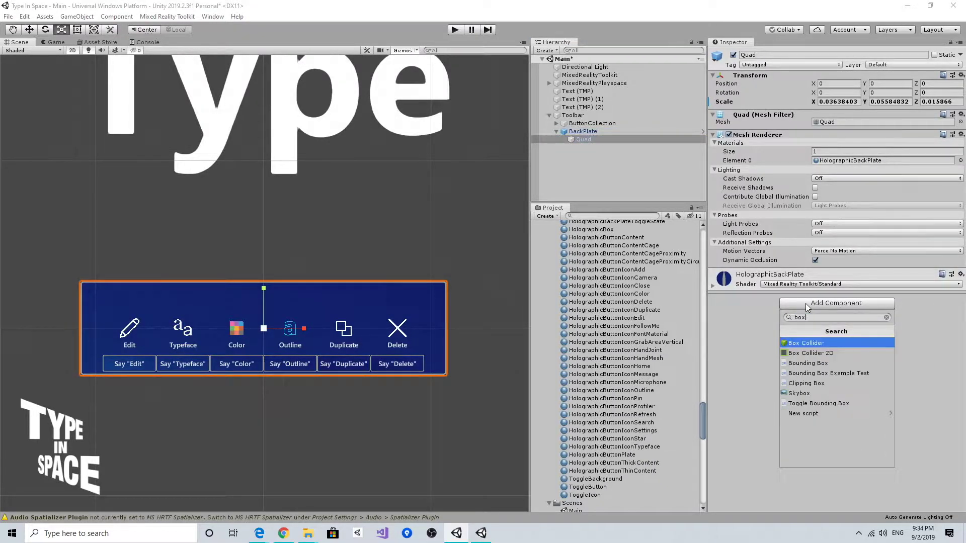
key("Return")
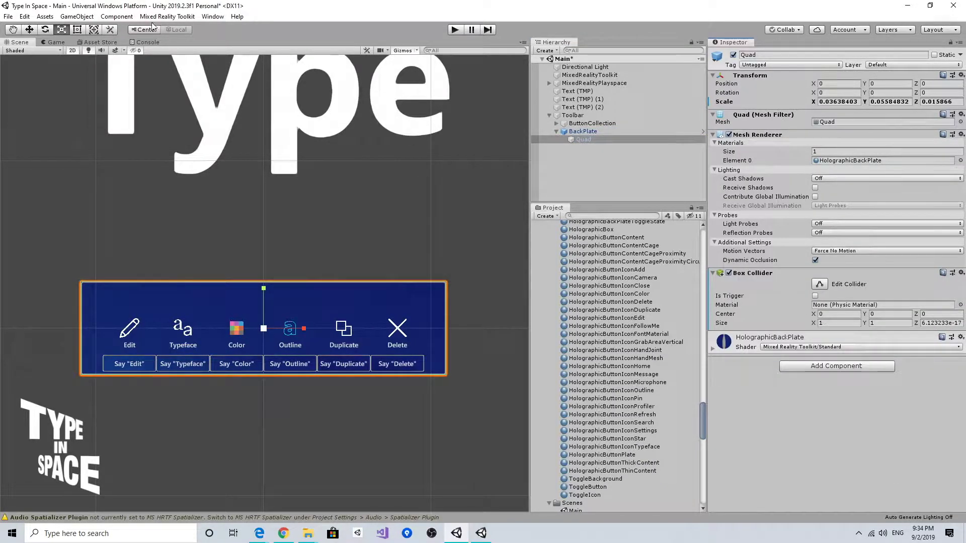
Return the scene to the 3D perspective view and examine the Quad's box collider in collider editing mode from an angle.
left_click(73, 51)
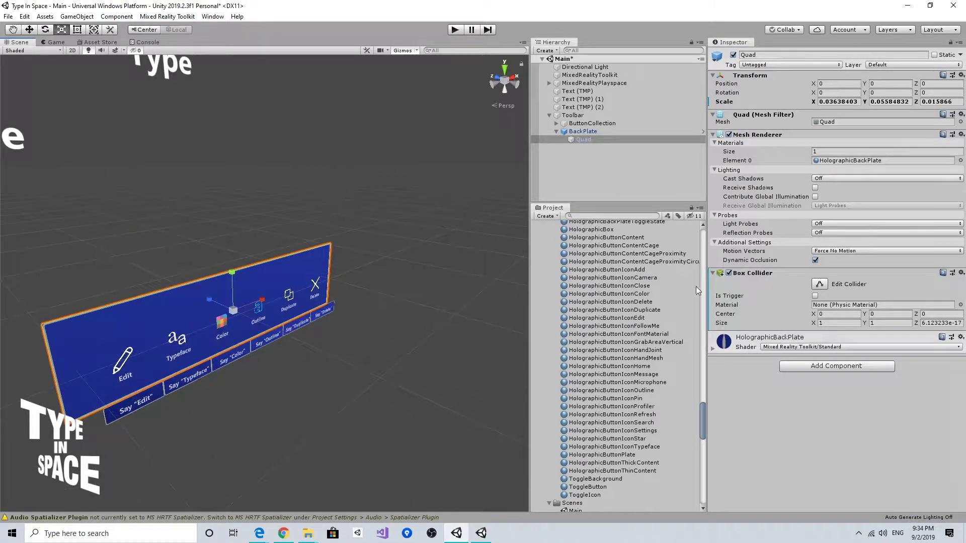
left_click(823, 284)
left_click_drag(101, 207, 91, 184, "alt")
mouse_move(234, 250)
left_mouse_down("alt")
mouse_move(201, 231)
mouse_move(230, 260)
left_mouse_up("alt")
right_click_drag(230, 260, 241, 301, "alt")
middle_click_drag(246, 269, 305, 265)
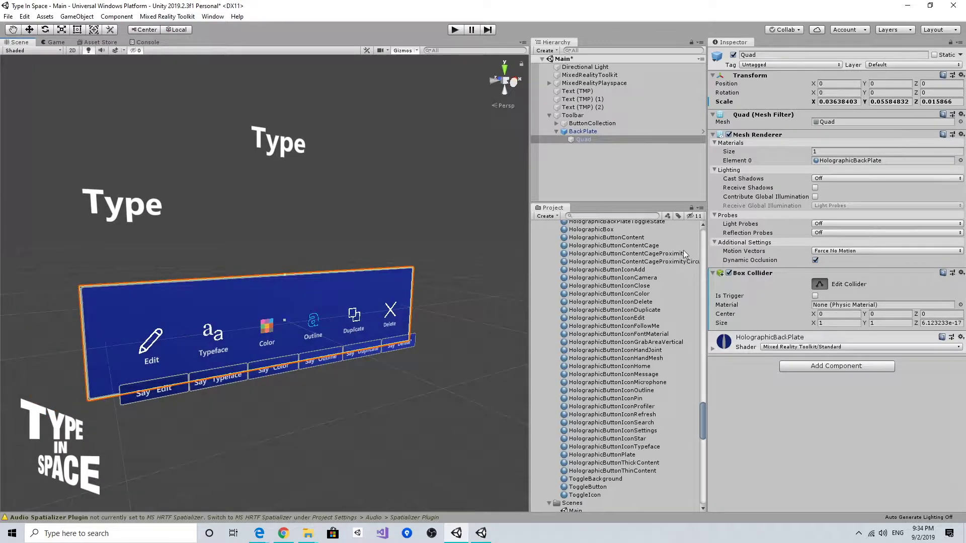
Add a Manipulation Handler component to the Quad and expand its settings.
left_click(812, 370)
type("manipulation")
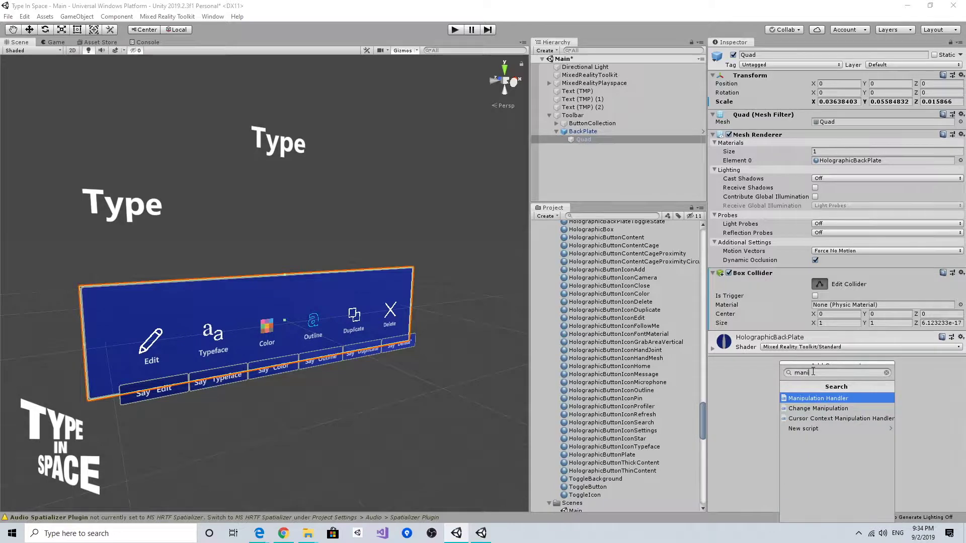
key("Return")
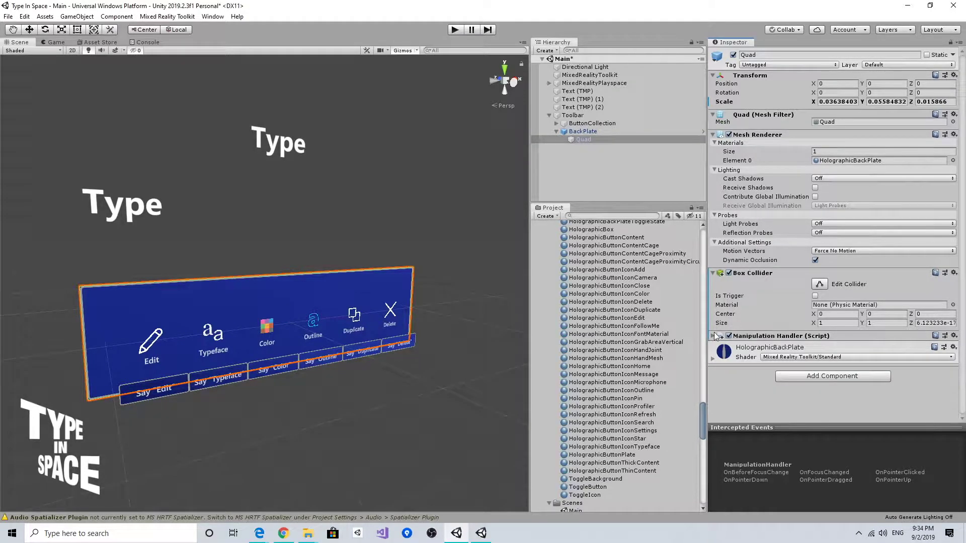
left_click(712, 338)
Assign the Toolbar object as the Host Transform of the Quad's Manipulation Handler, and check the Toolbar's own components.
scroll(770, 292, "down", 6)
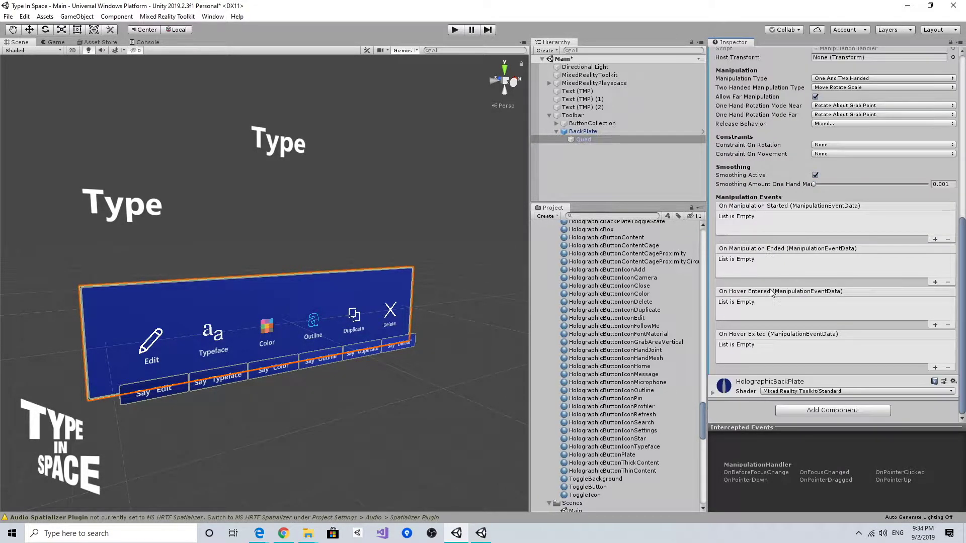
scroll(784, 235, "up", 3)
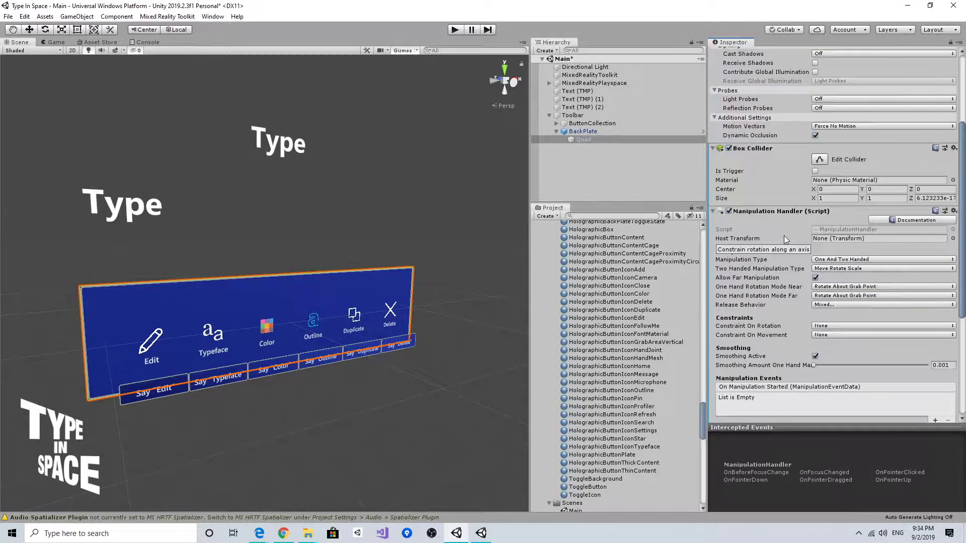
scroll(857, 225, "down", 1)
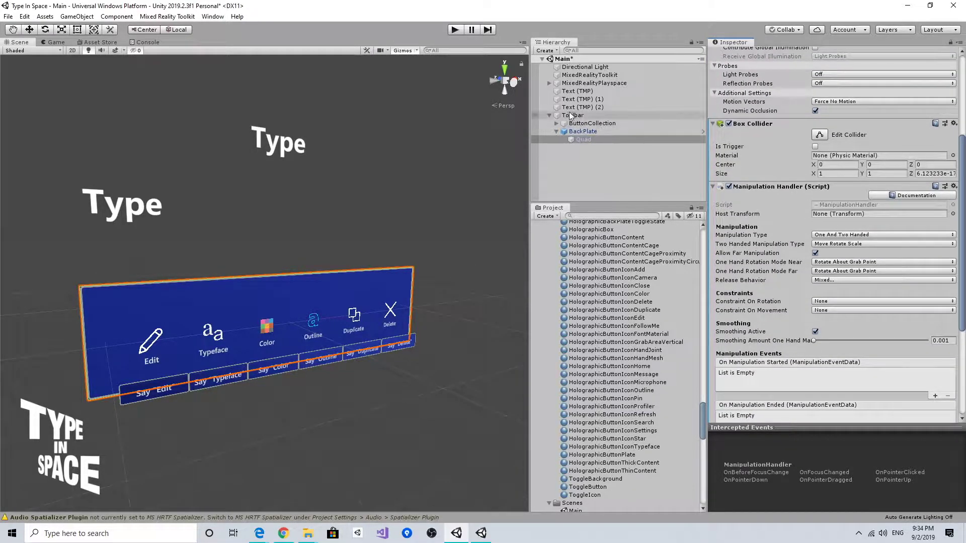
left_click_drag(570, 115, 787, 193)
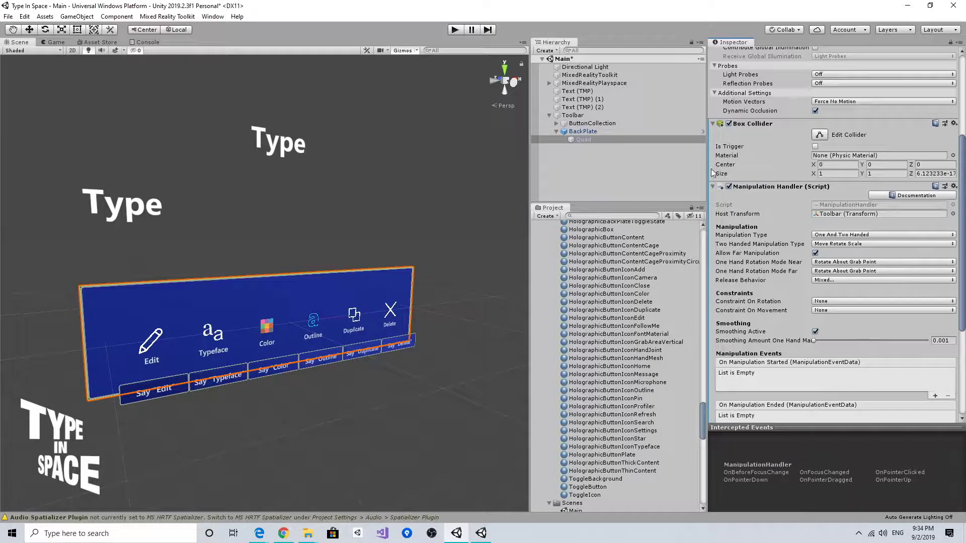
left_click(589, 139)
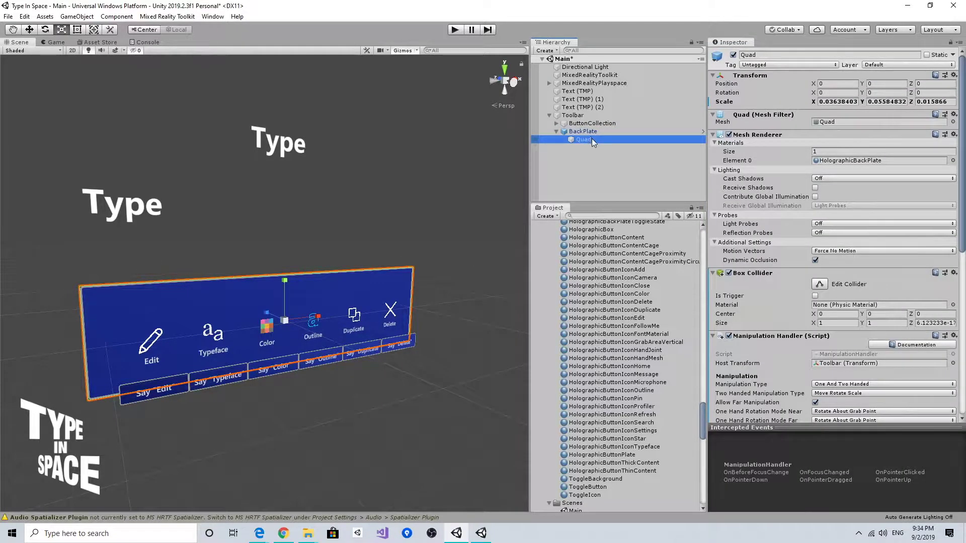
left_click(573, 115)
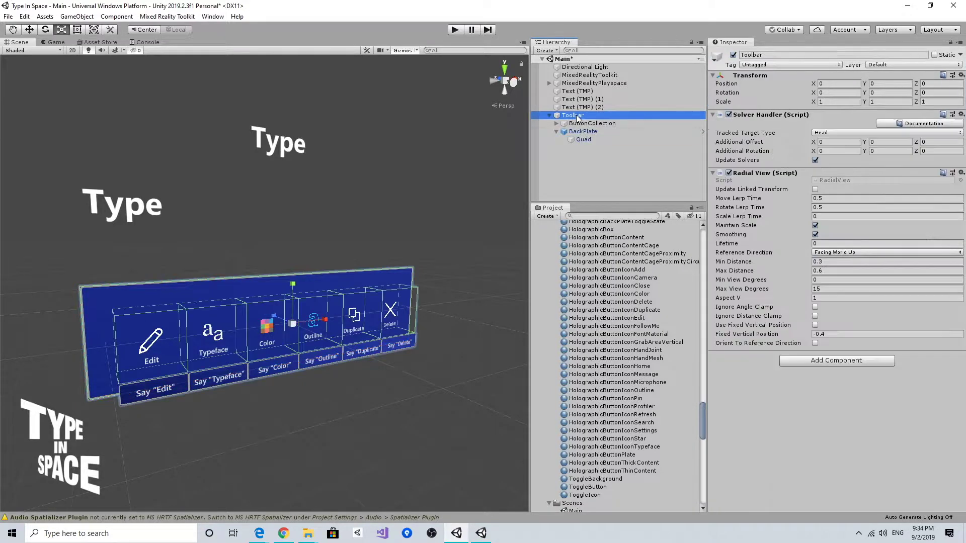
Add a Near Interaction Grabbable component to the Quad and enable Show Tether When Manipulating.
left_click(585, 140)
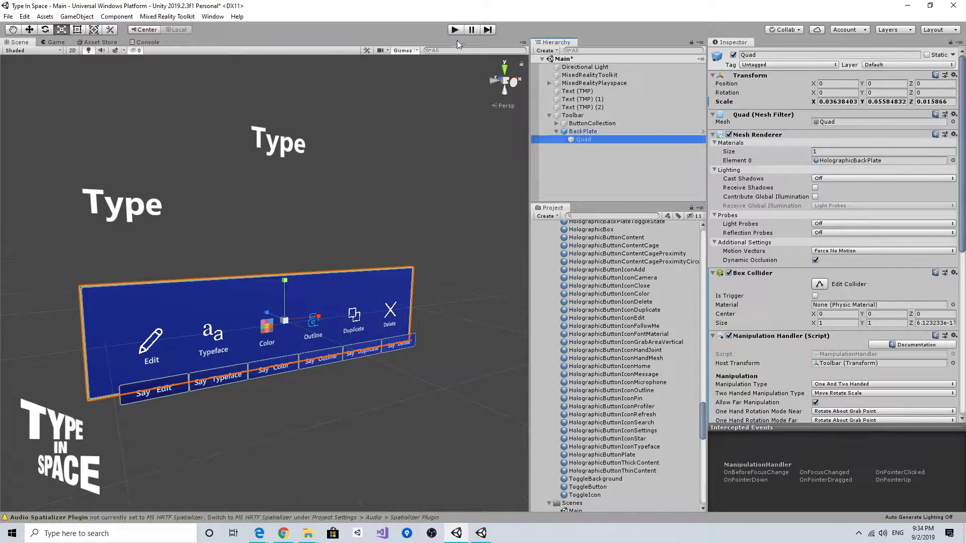
scroll(916, 304, "down", 8)
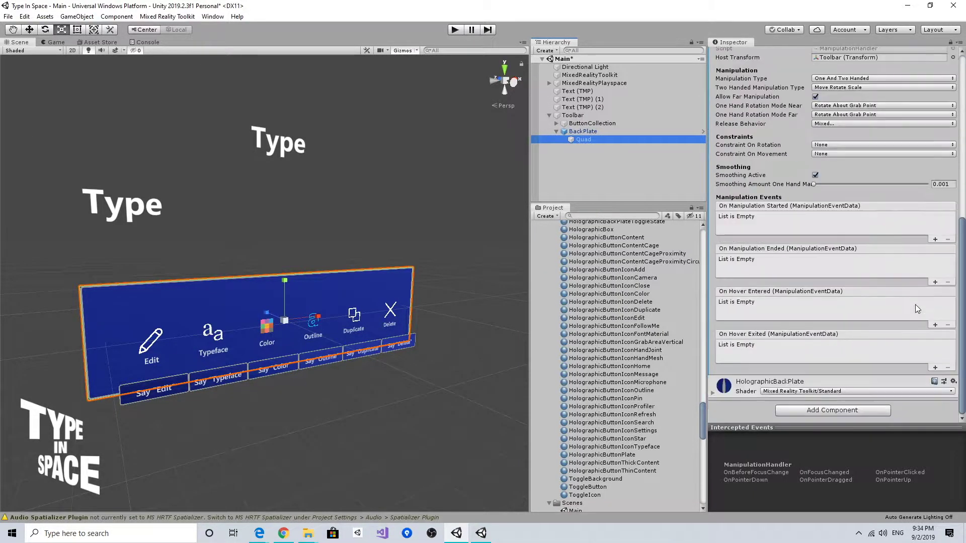
left_click(820, 405)
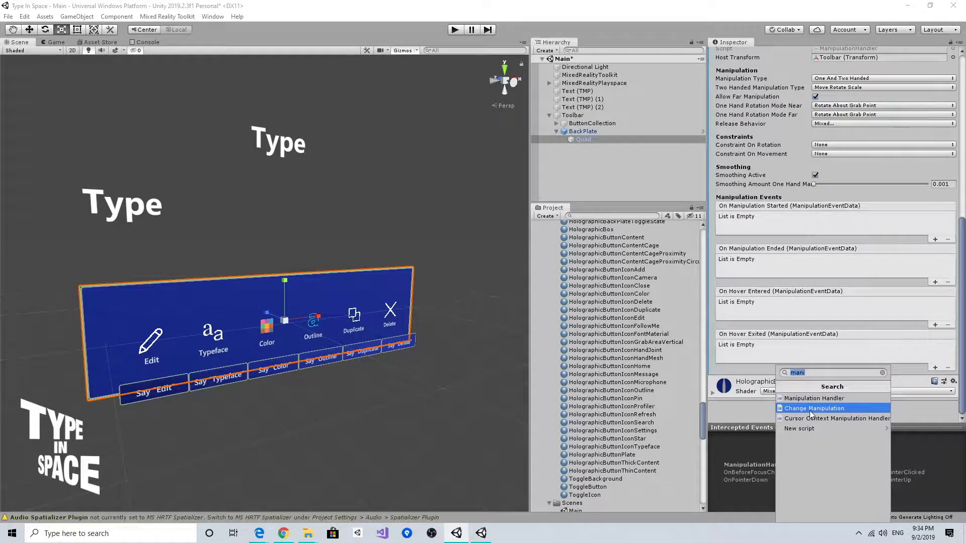
type("nearinter")
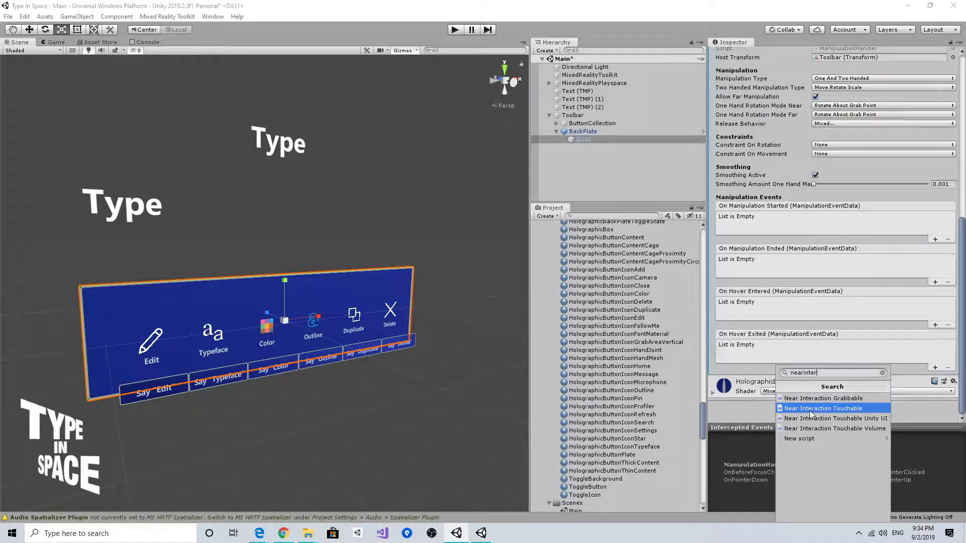
left_click(823, 398)
scroll(813, 353, "down", 1)
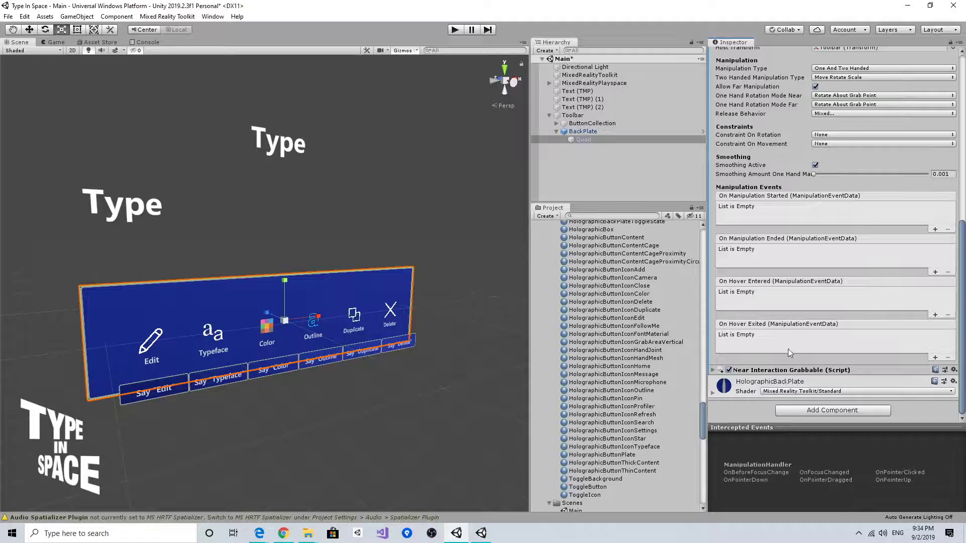
left_click(712, 369)
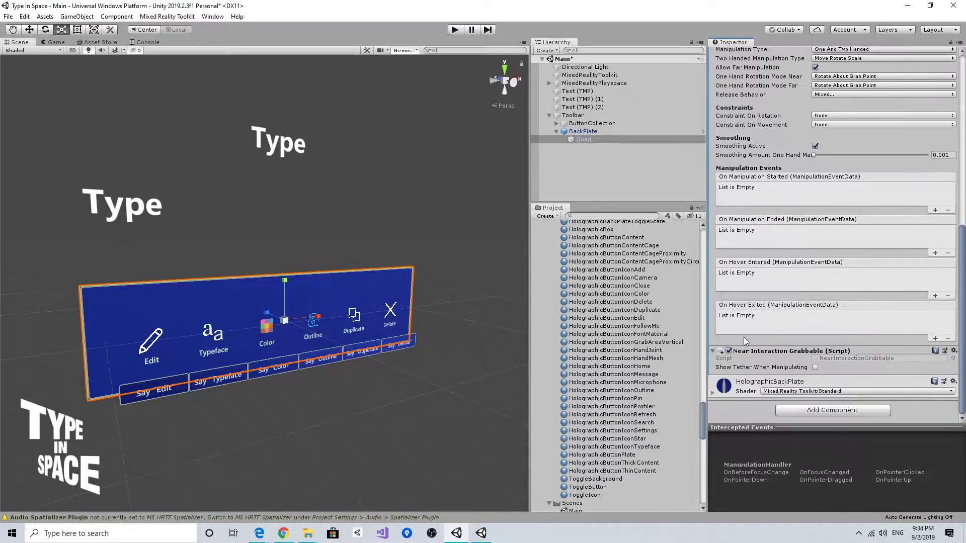
left_click(815, 367)
Run the scene in play mode and test grabbing the toolbar by its back plate and moving it with the simulated hand.
left_click(453, 29)
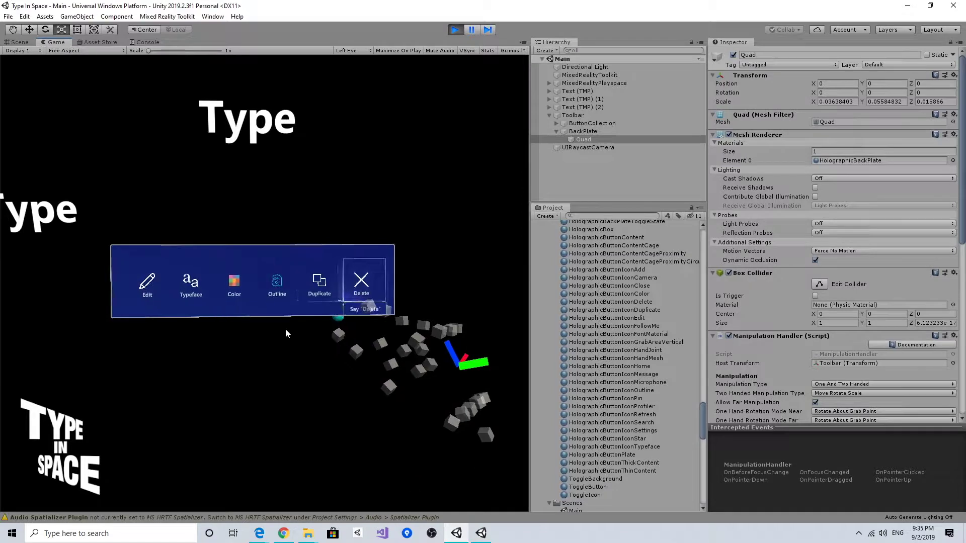
left_click_drag(286, 329, 327, 317)
left_click_drag(297, 245, 385, 203)
left_click_drag(131, 257, 53, 287)
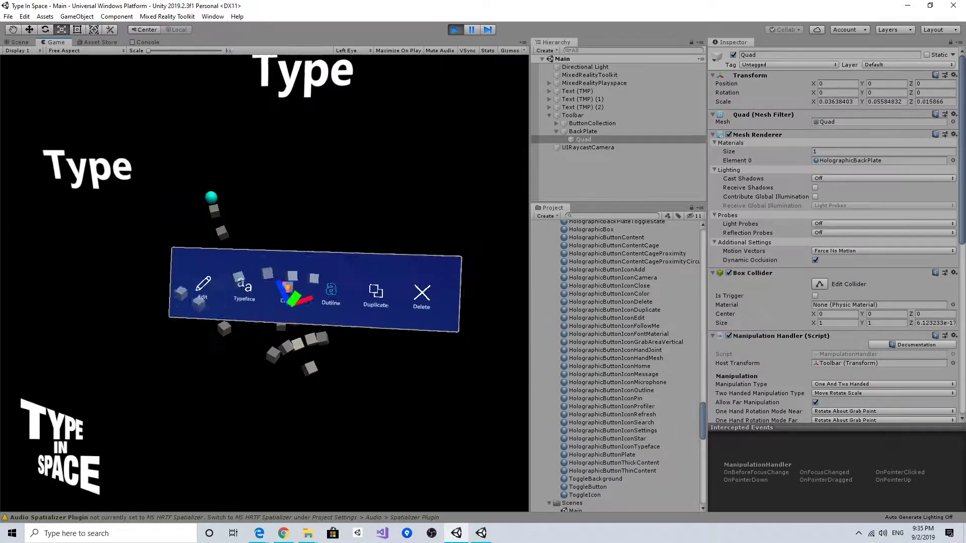
right_click_drag(211, 197, 307, 246)
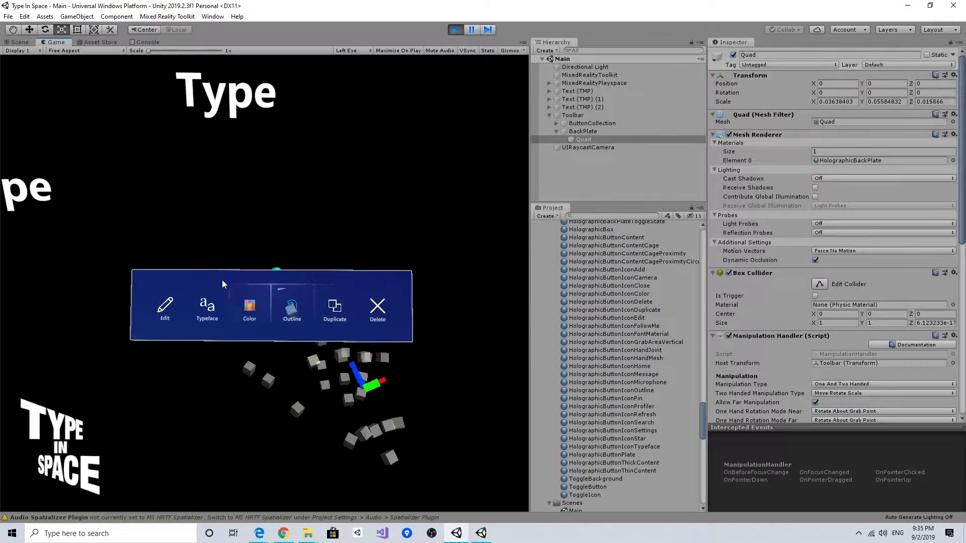
left_click_drag(221, 280, 365, 194)
Turn the camera around during play mode to test how the toolbar follows the view after being moved.
right_click_drag(275, 194, 65, 195)
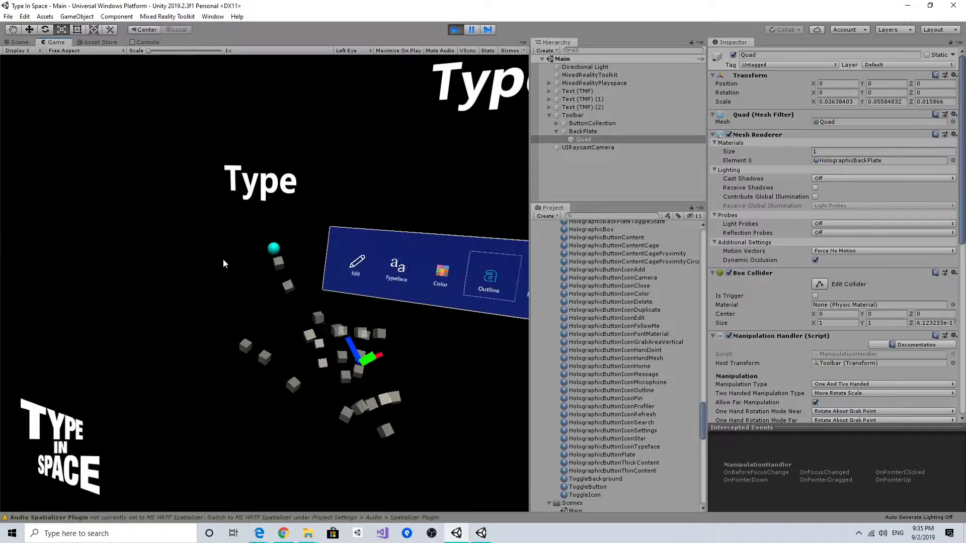
left_click_drag(242, 322, 23, 319)
right_click_drag(195, 172, 221, 168)
right_click_drag(93, 166, 292, 164)
right_click_drag(461, 179, 310, 178)
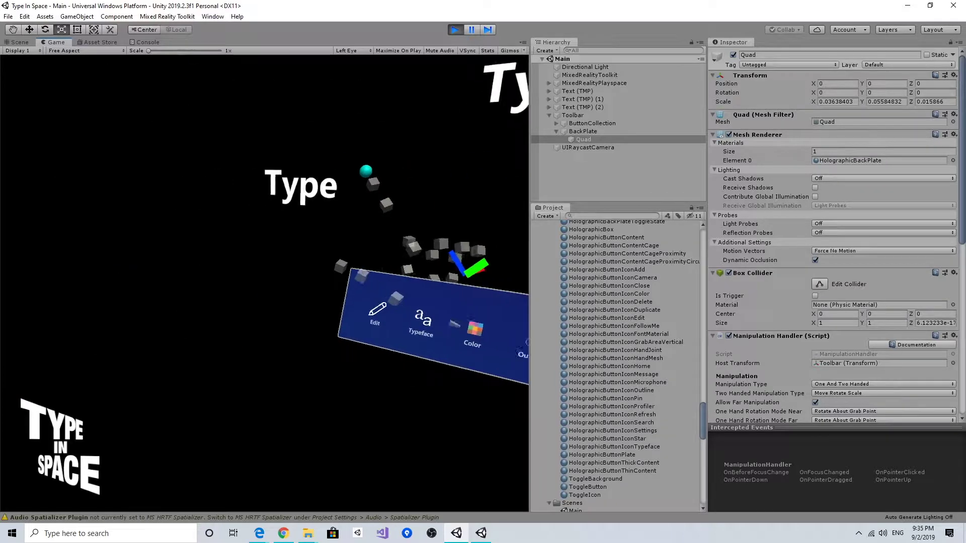
right_click_drag(453, 202, 361, 180)
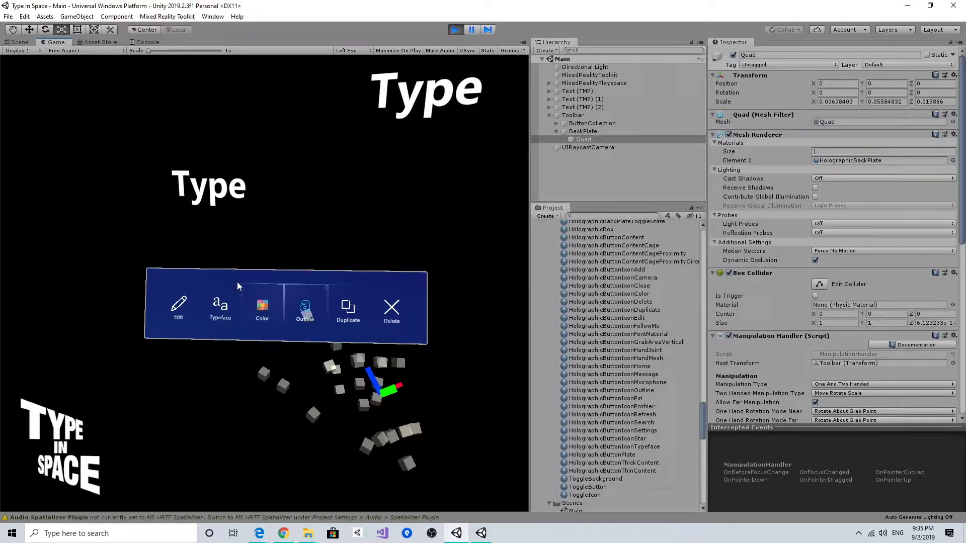
Grab and reposition the toolbar once more, turn the view to recheck its following behaviour, and end play mode.
left_click_drag(238, 277, 252, 241)
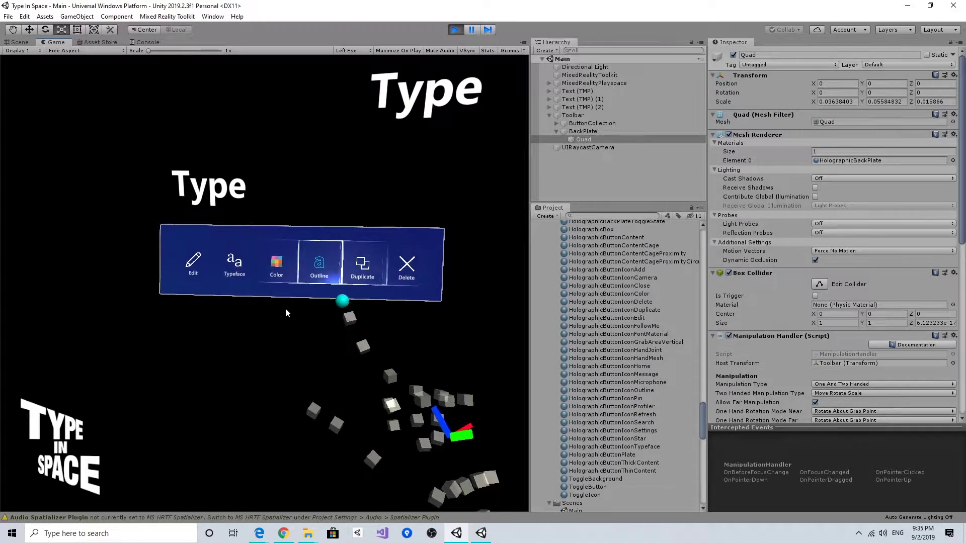
left_click_drag(285, 308, 313, 334)
right_click_drag(147, 317, 314, 334)
left_click_drag(314, 334, 267, 329)
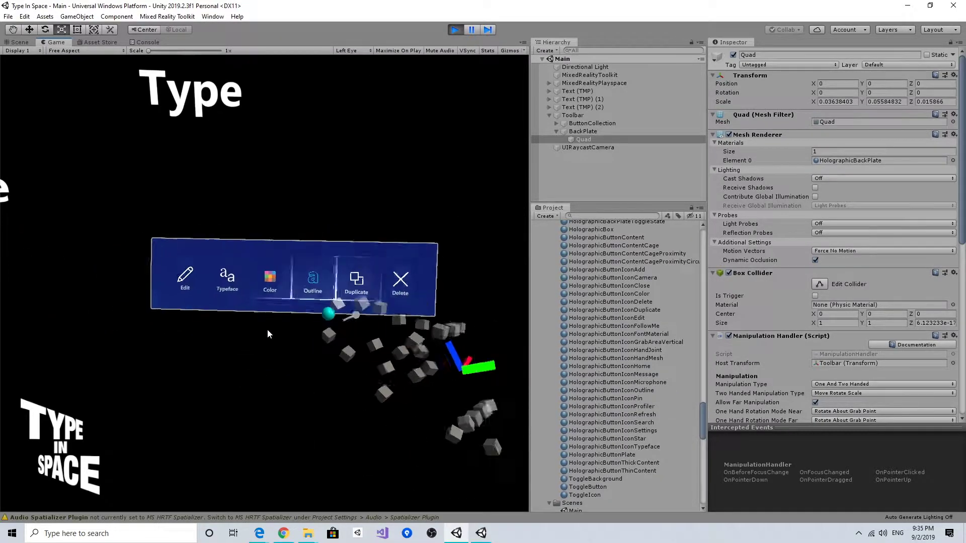
left_click(455, 30)
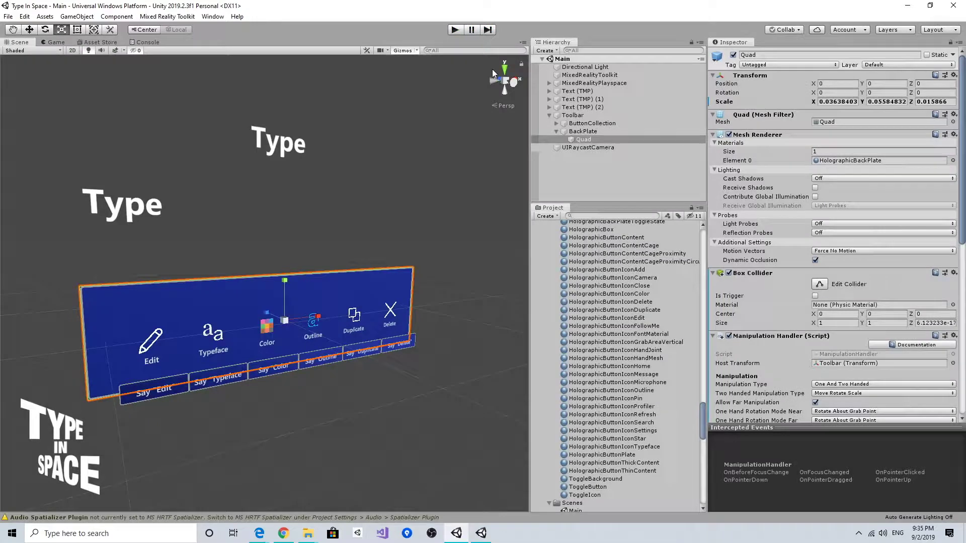
scroll(835, 302, "down", 10)
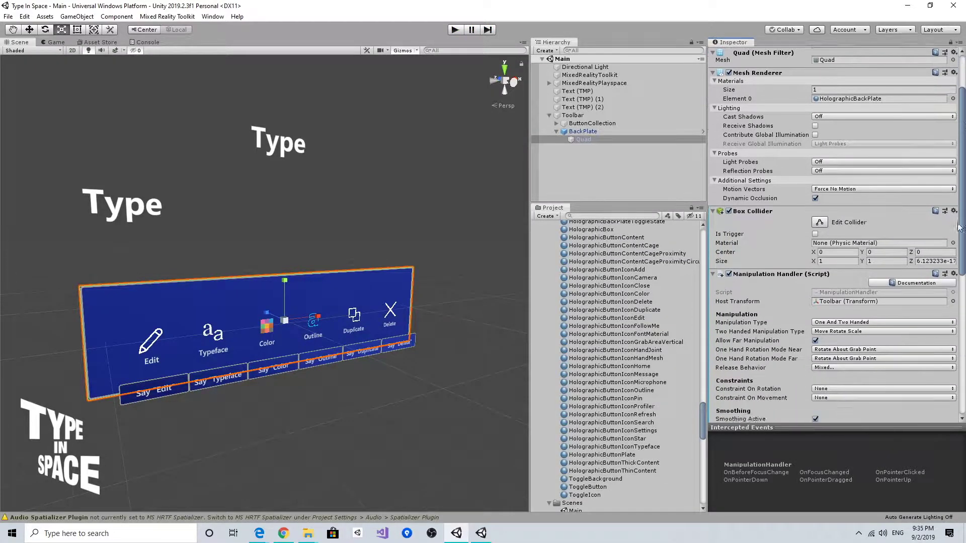
Add an On Manipulation Started event to the Quad's Manipulation Handler that targets Toolbar and sets RadialView.enabled to off.
left_click_drag(369, 248, 360, 193, "alt")
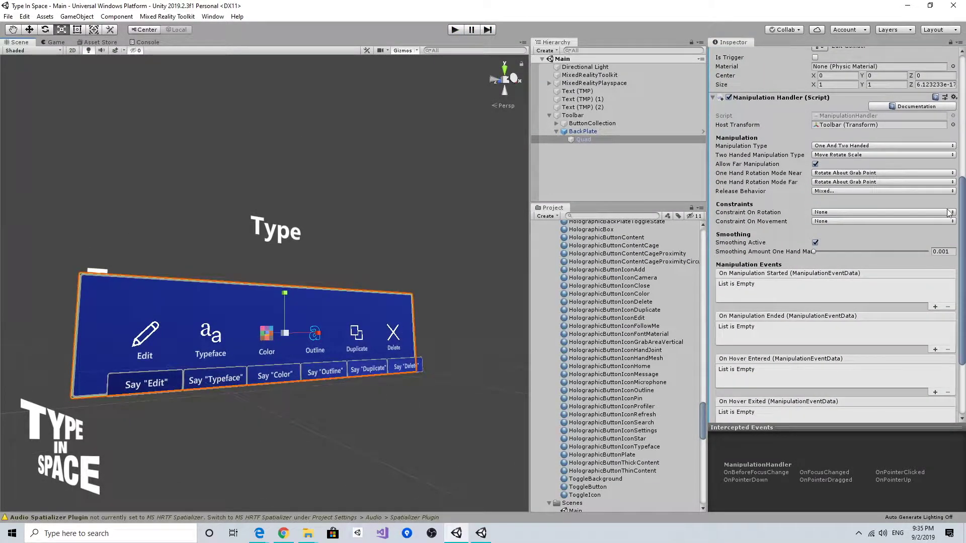
left_click_drag(962, 222, 963, 255)
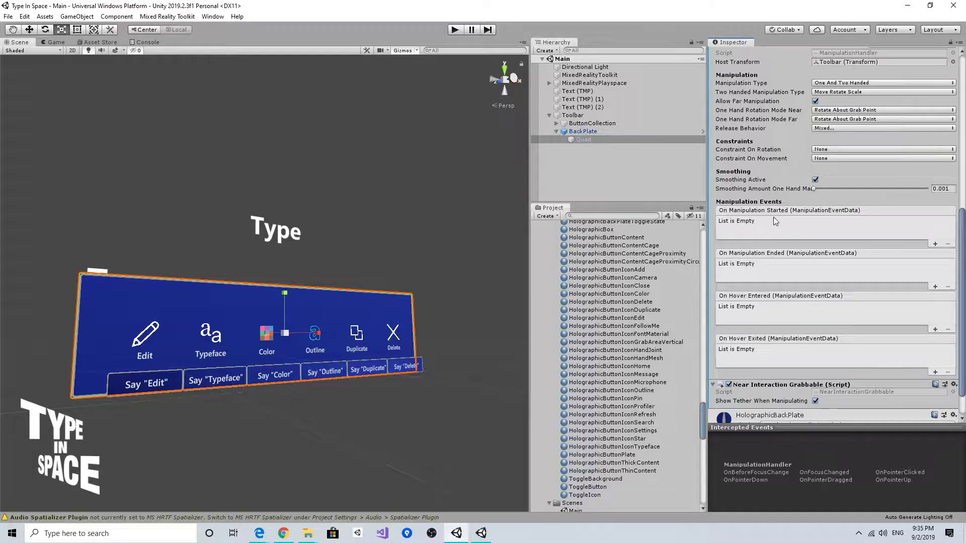
left_click(935, 245)
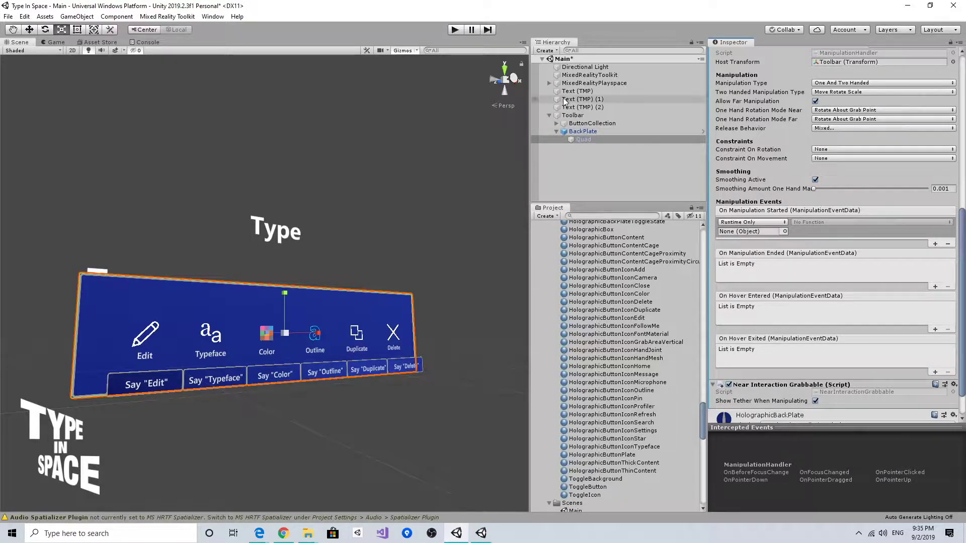
left_click_drag(579, 118, 739, 226)
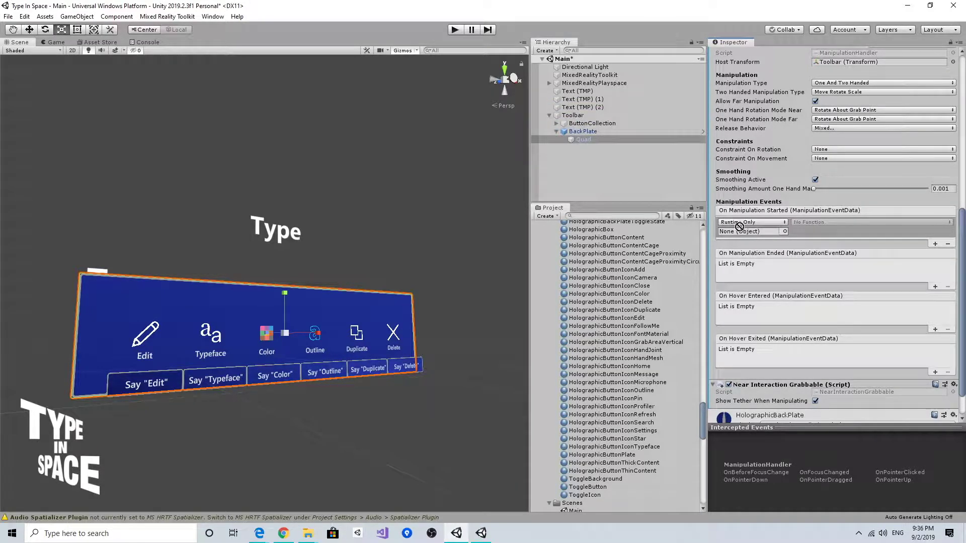
left_click(851, 222)
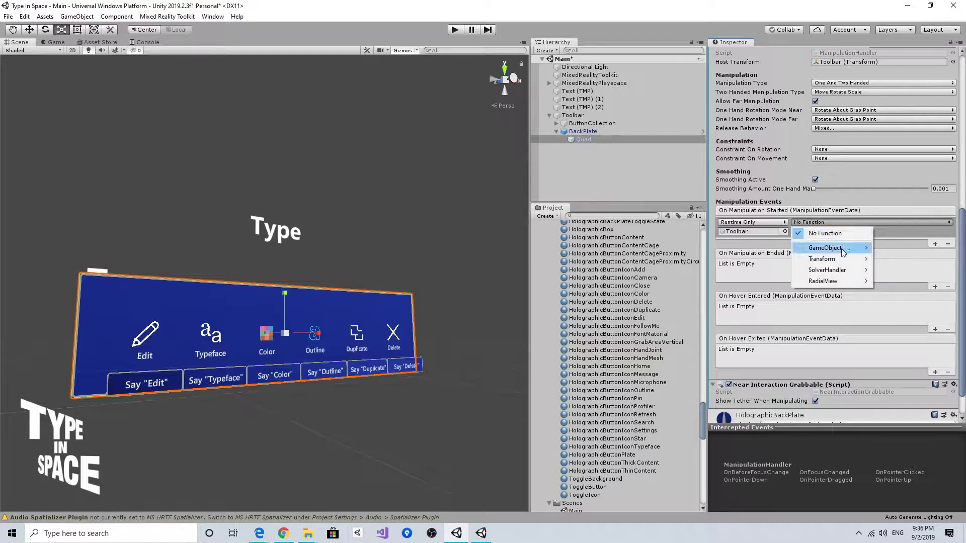
mouse_move(837, 282)
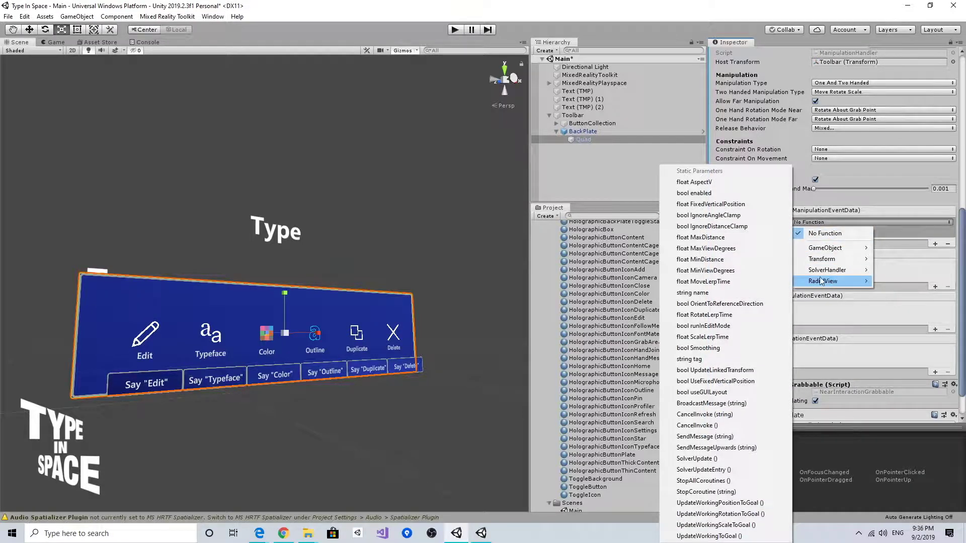
left_click(723, 194)
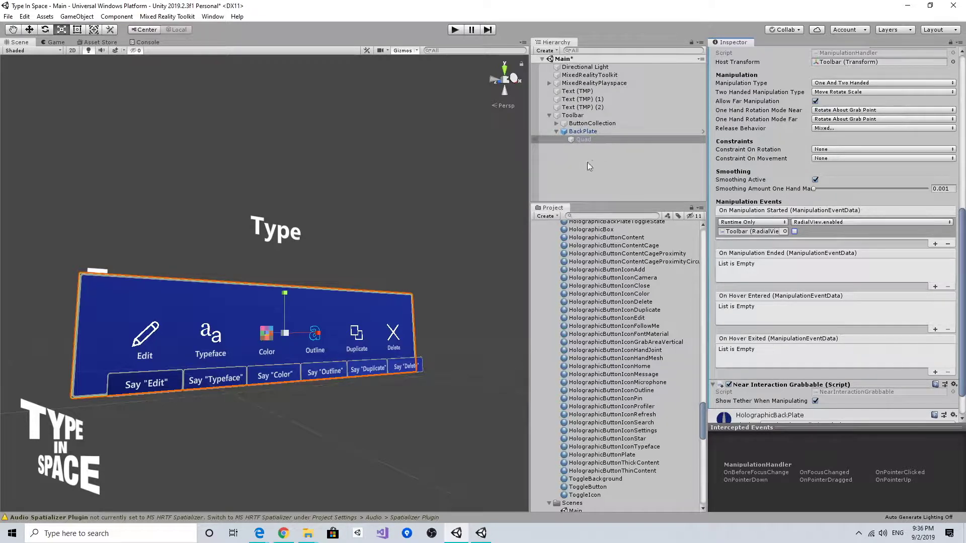
Run the scene in play mode and test grabbing the toolbar by its back plate and dragging it towards the Type texts.
left_click(454, 30)
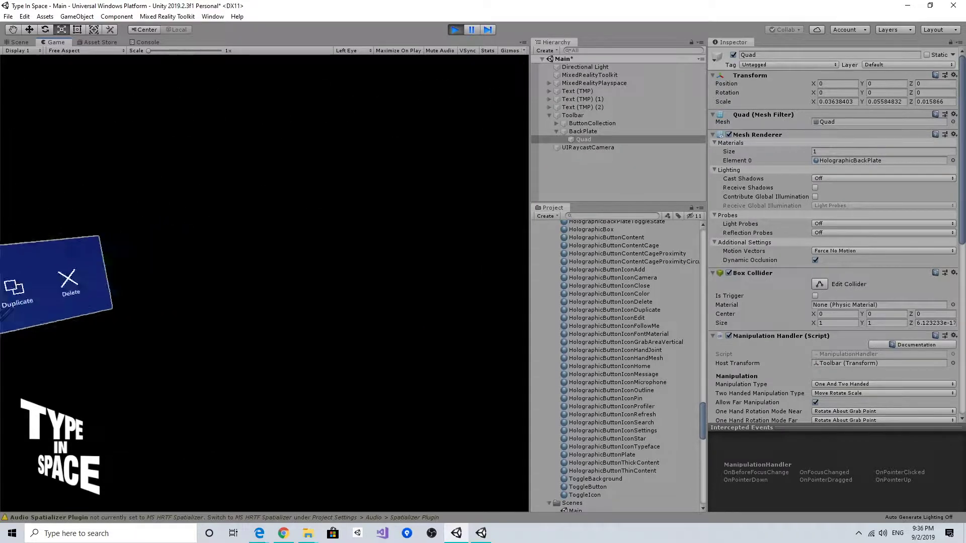
mouse_move(209, 246)
right_mouse_down()
mouse_move(156, 246)
mouse_move(201, 246)
right_mouse_up()
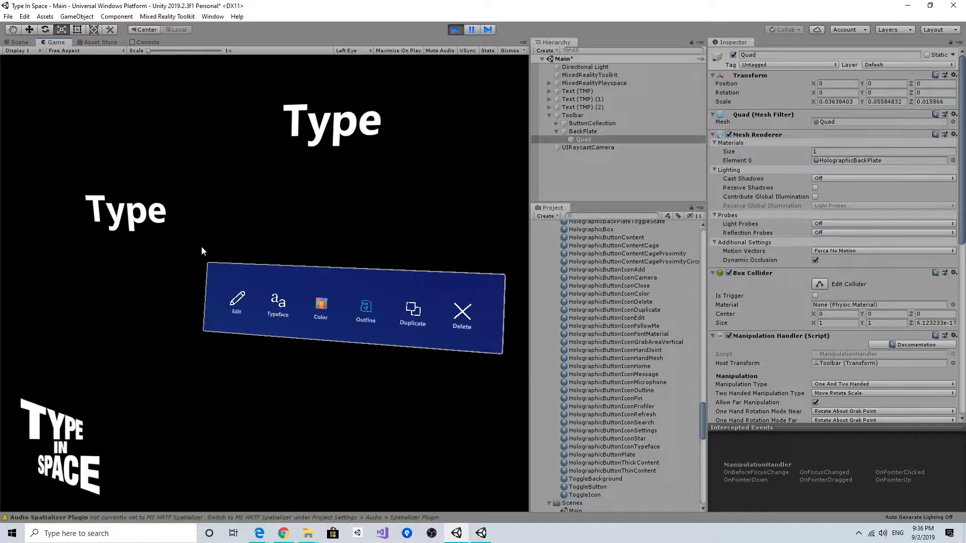
key("space")
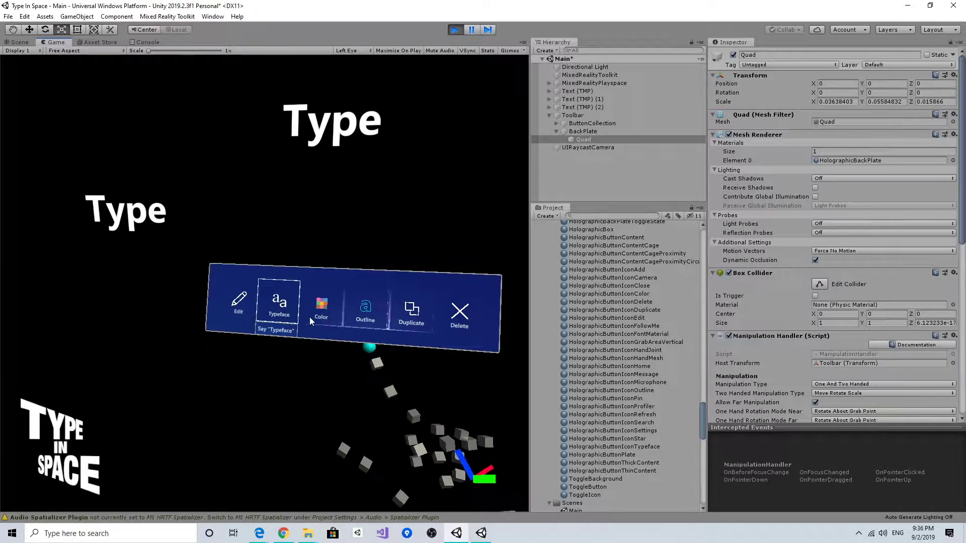
left_click_drag(310, 317, 93, 199)
Turn the camera and walk forwards and backwards in play mode to test whether the released toolbar stops following the view.
right_click_drag(93, 195, 112, 241)
key("s")
key("w")
key("w")
key("w")
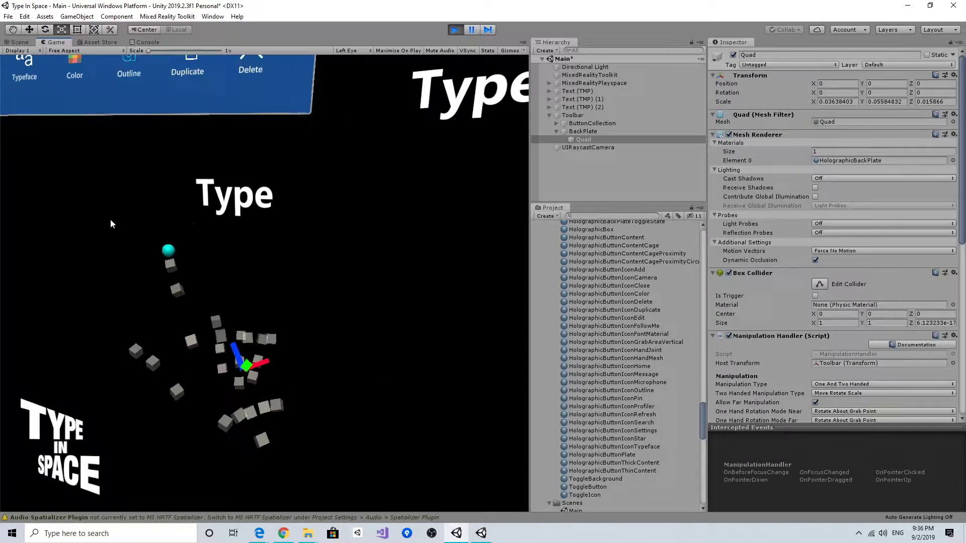
key("s")
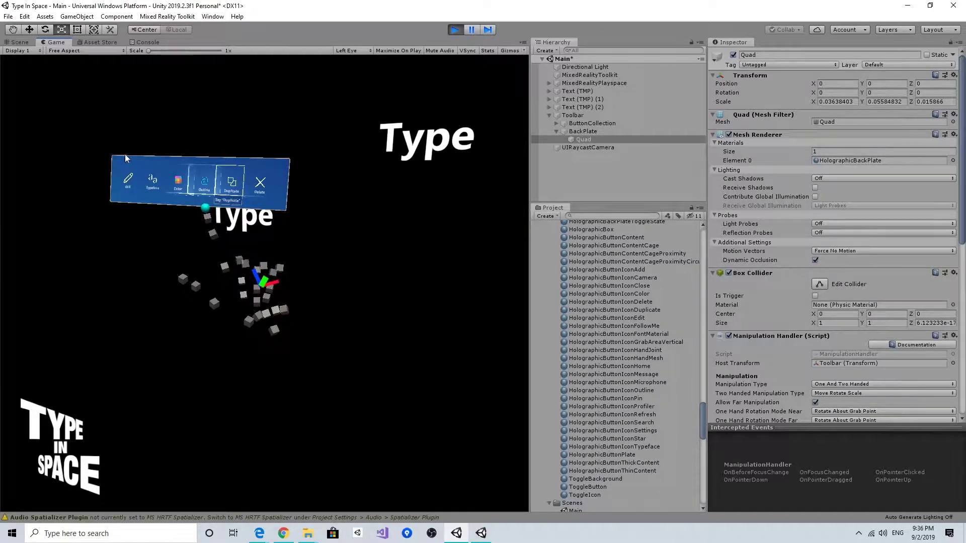
Reposition the toolbar with the simulated hand again, and look and move around the scene to recheck whether it stays in place.
left_click_drag(124, 156, 70, 201)
right_click_drag(192, 280, 294, 269)
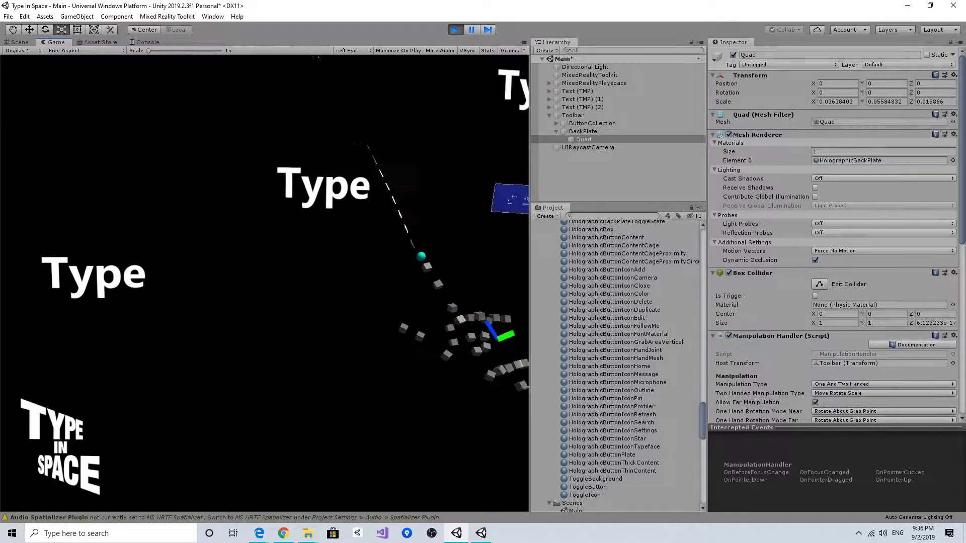
left_click_drag(245, 256, 210, 258)
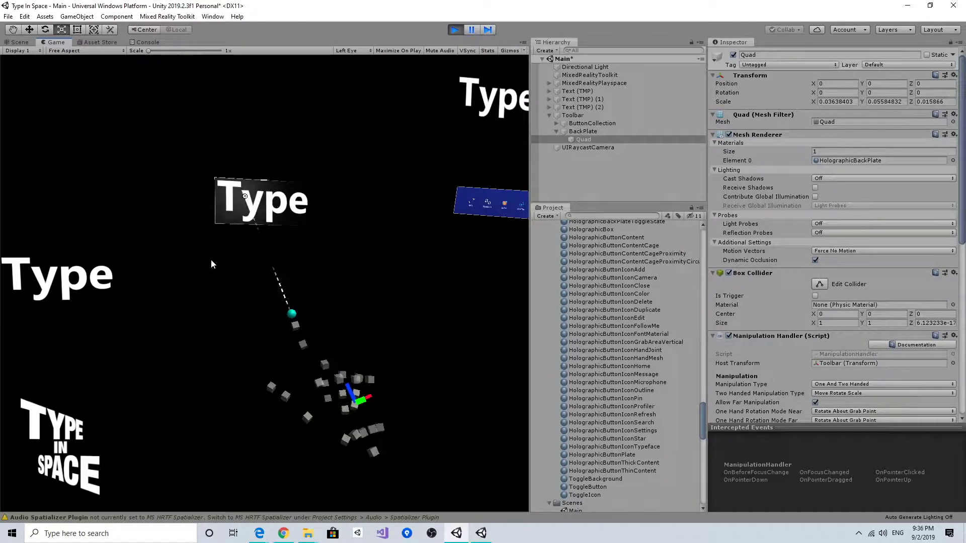
right_click_drag(210, 258, 281, 268)
key("w")
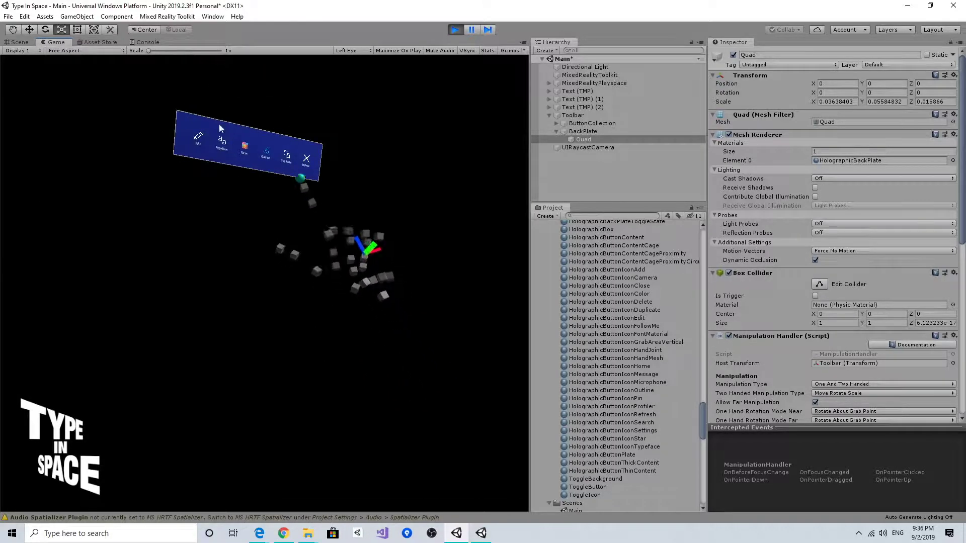
scroll(189, 73, "up", 2)
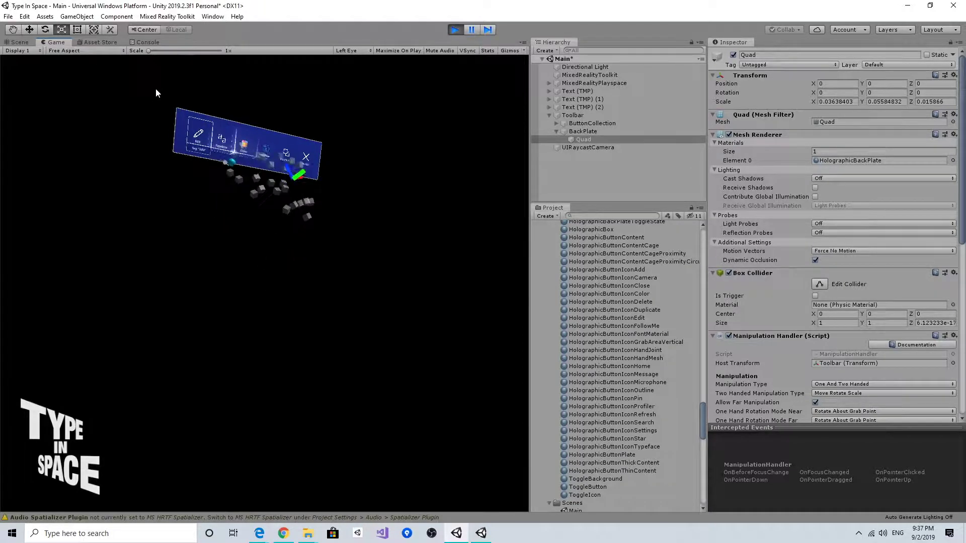
right_click_drag(155, 89, 136, 63)
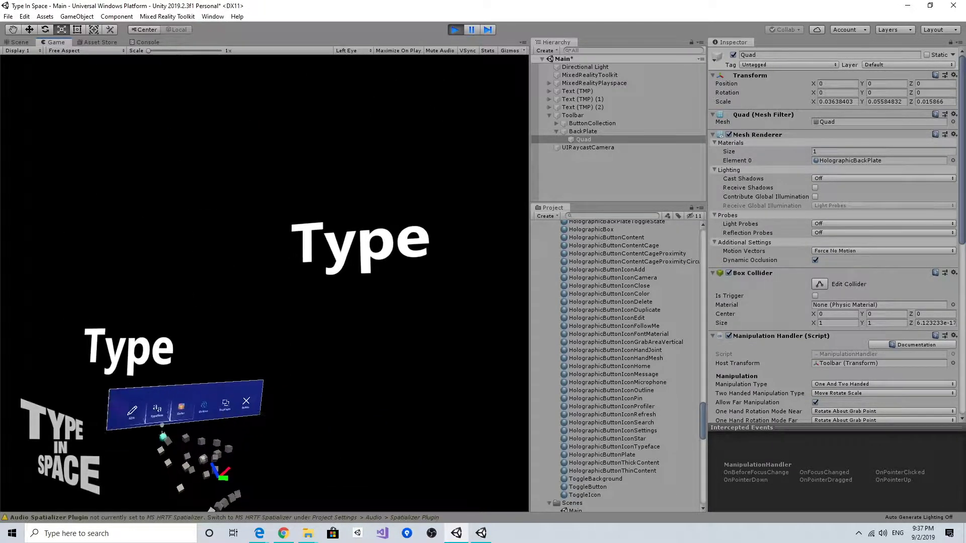